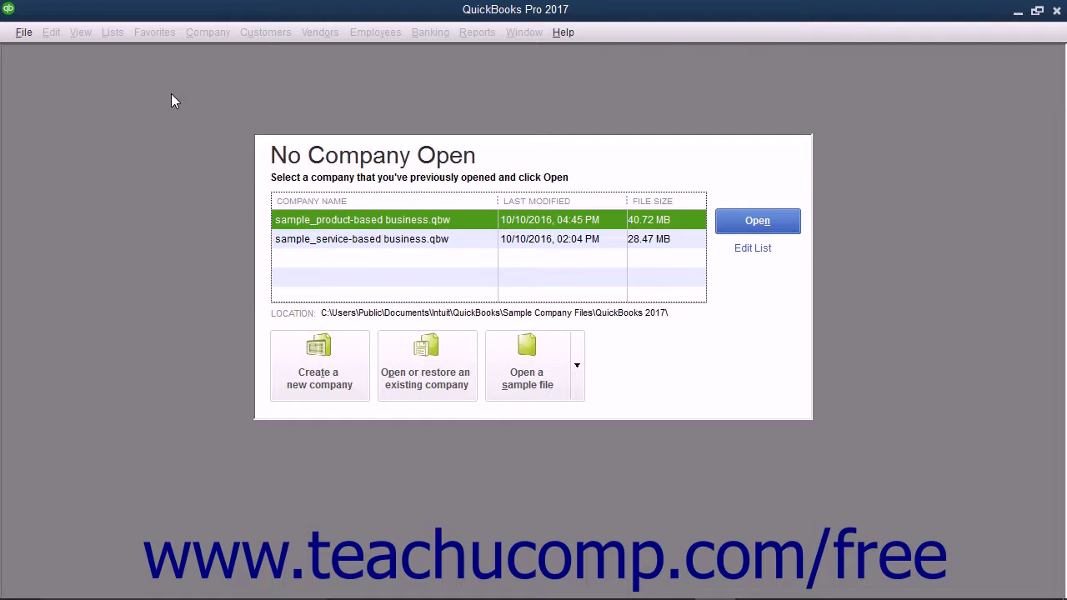
- Start a new company file and pick Advanced Setup from the other setup options
click(25, 32)
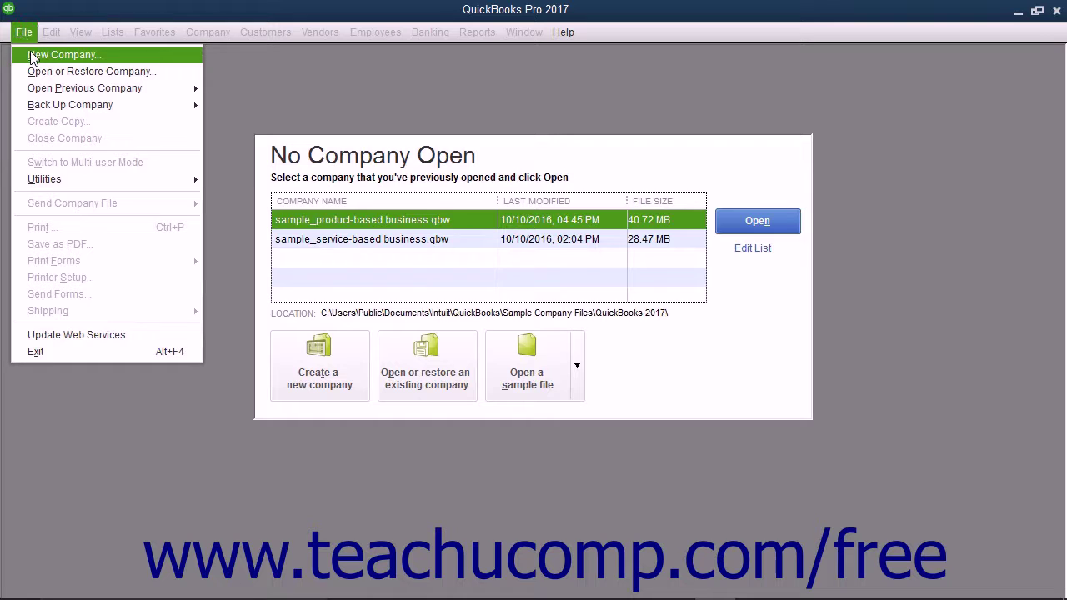
click(31, 35)
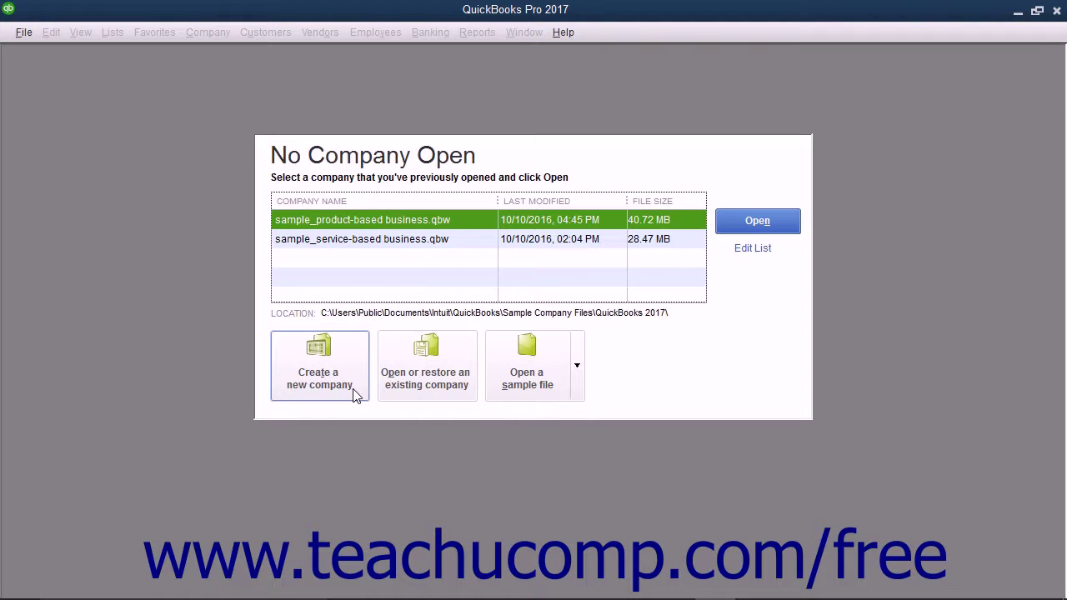
click(353, 390)
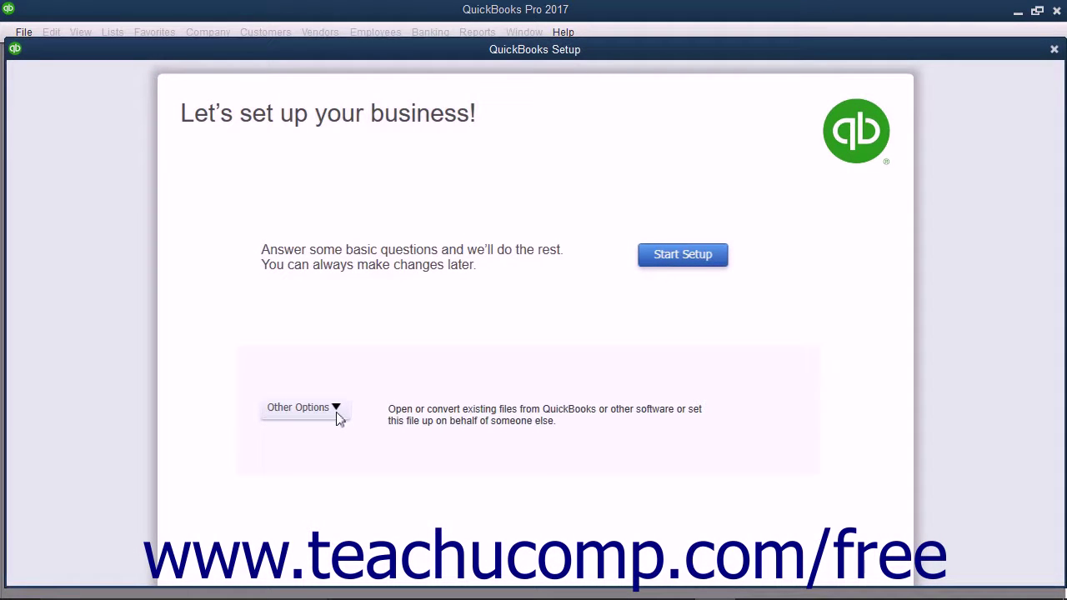
click(336, 409)
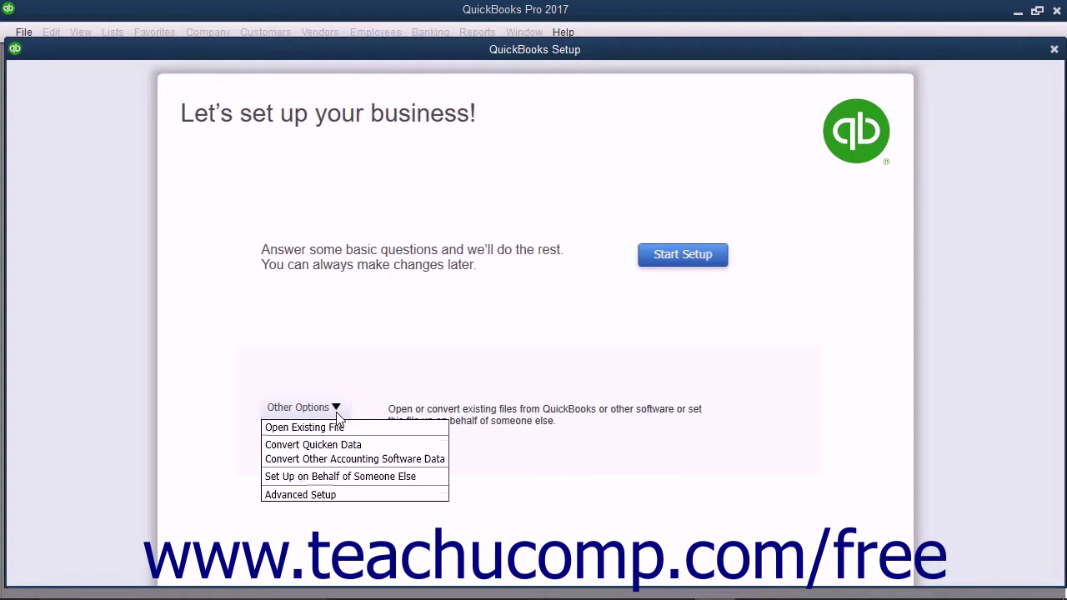
click(334, 495)
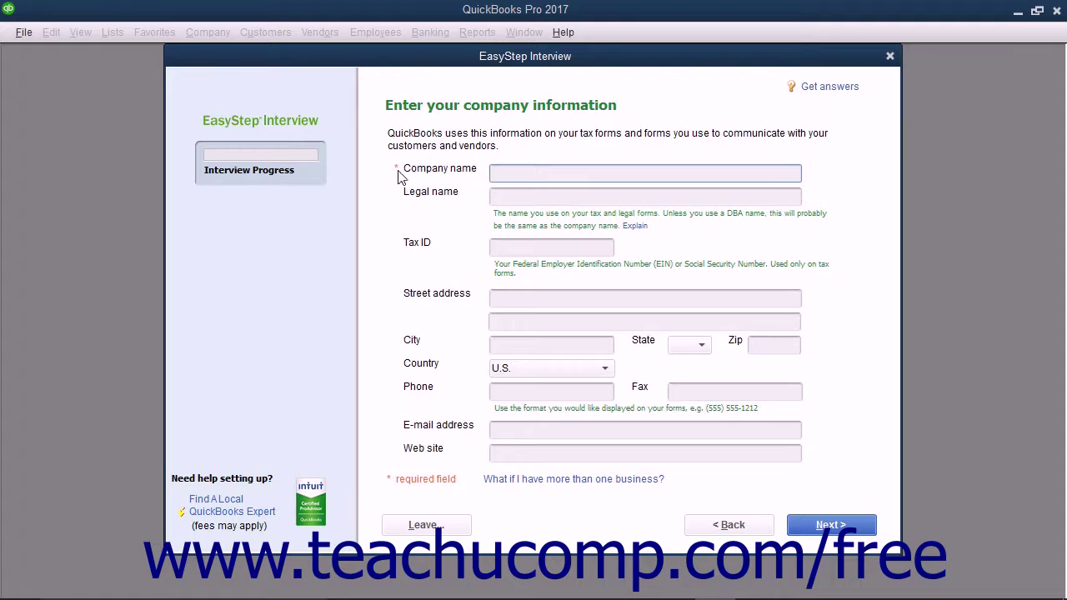
- Enter 'Widgets, Co.' as the company name so the legal name fills in to match
text(Widgets, Co.)
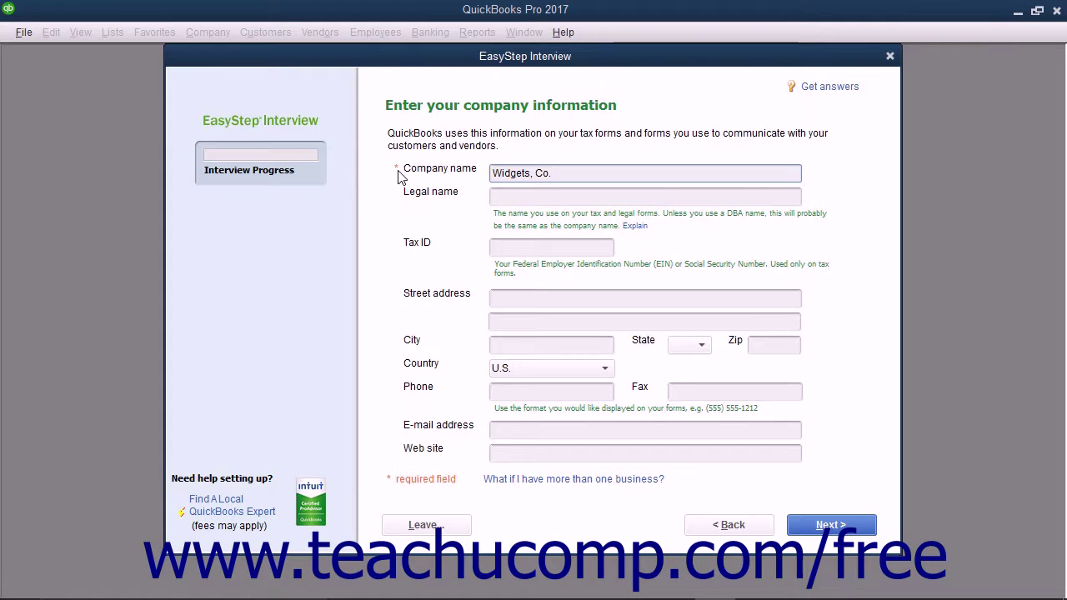
key(Tab)
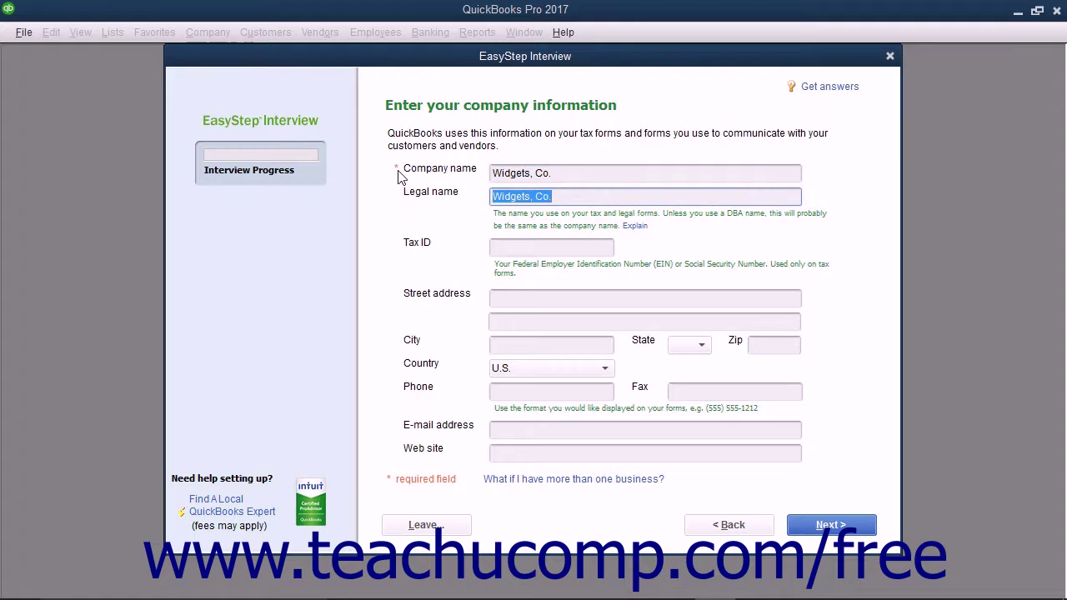
click(636, 226)
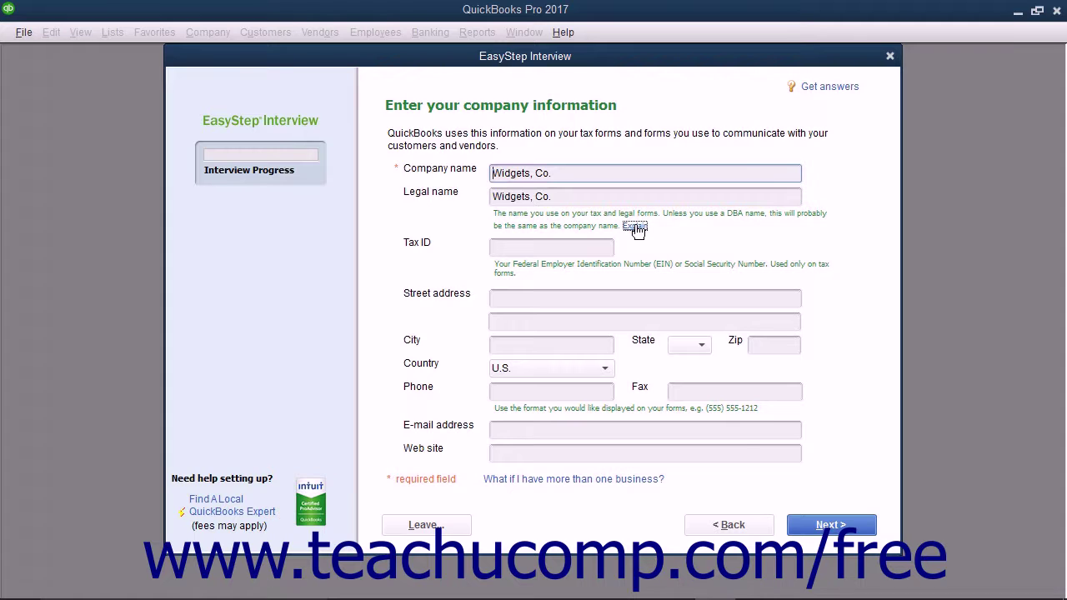
click(635, 226)
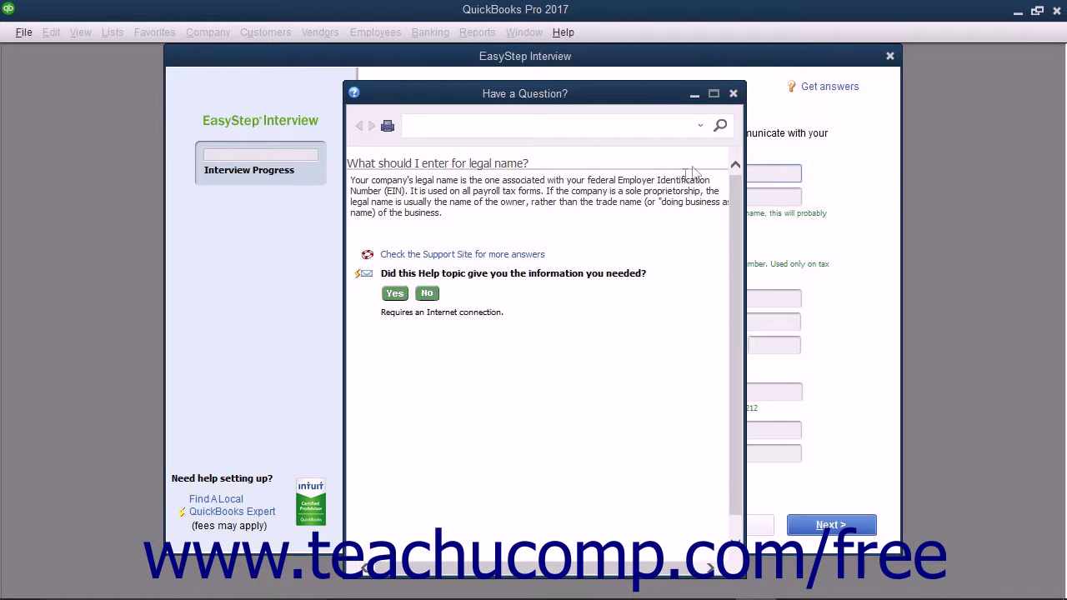
click(733, 94)
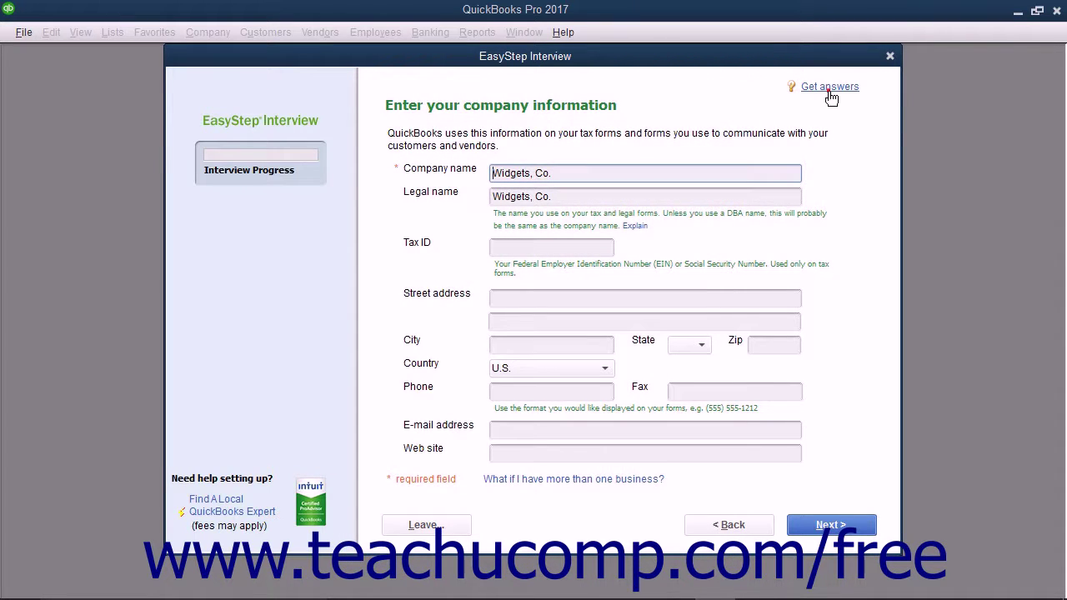
click(830, 91)
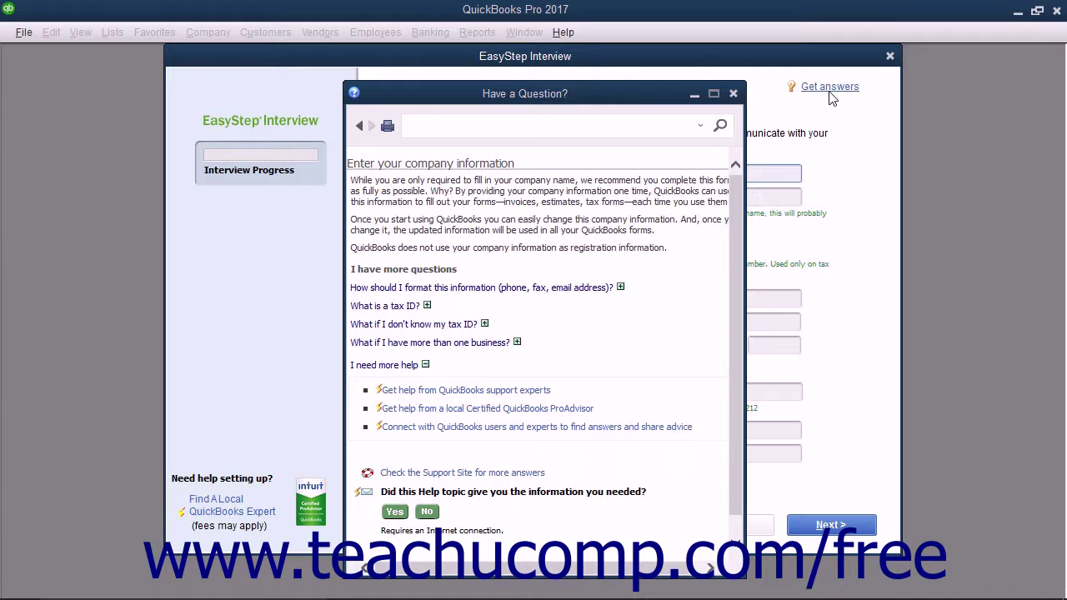
click(733, 95)
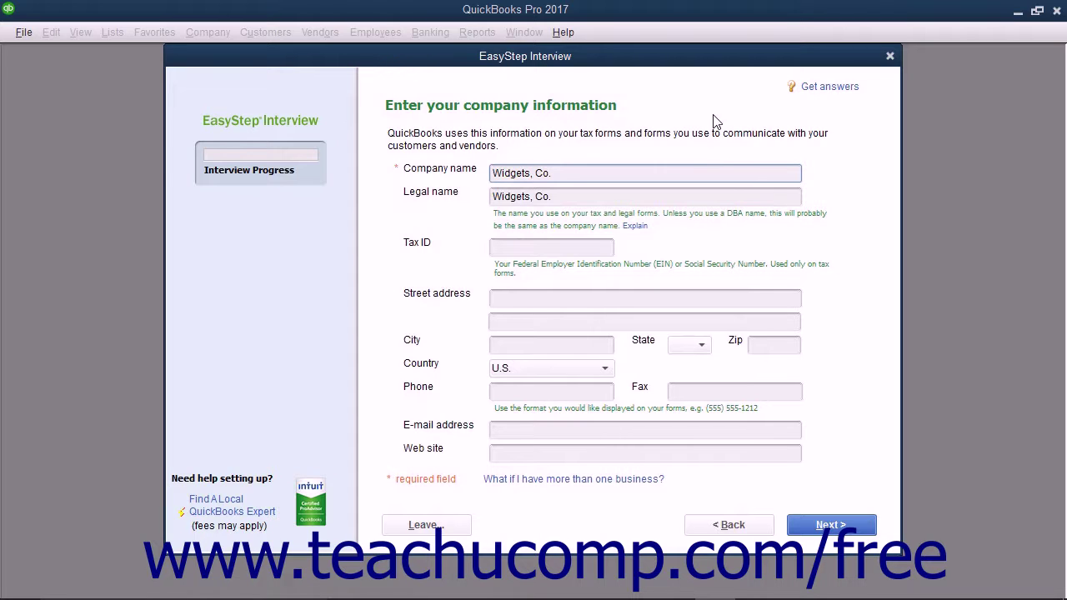
- Enter the company's tax ID
click(521, 248)
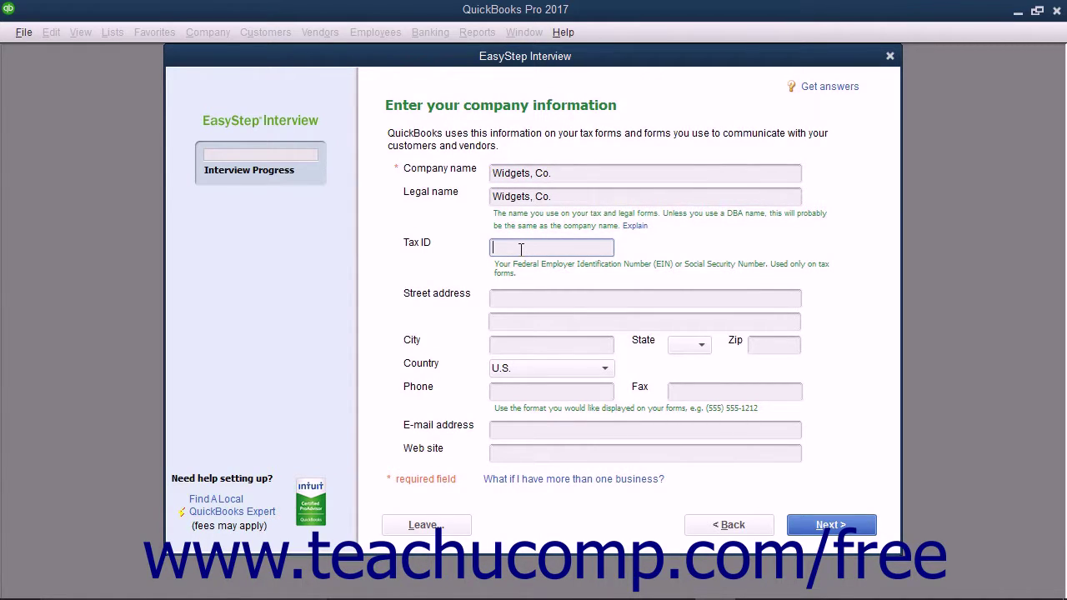
click(521, 249)
text(38-1234567)
- Fill in the company's street address, city, state and zip code
click(498, 299)
key(Tab)
key(Tab)
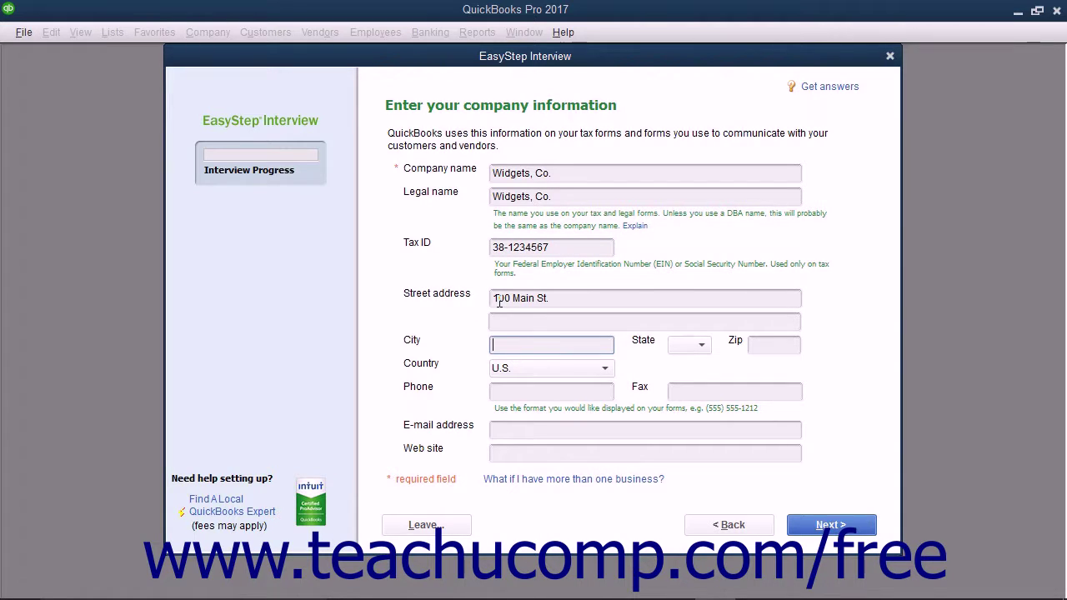
text(East Lansing)
key(Tab)
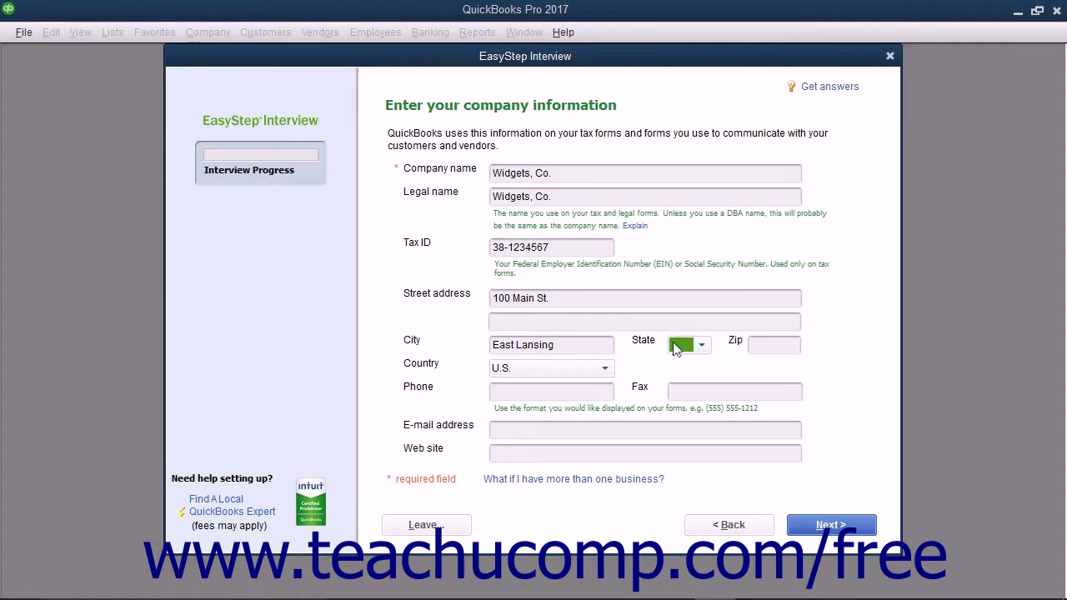
click(700, 345)
scroll(687, 477, down, 4)
click(686, 572)
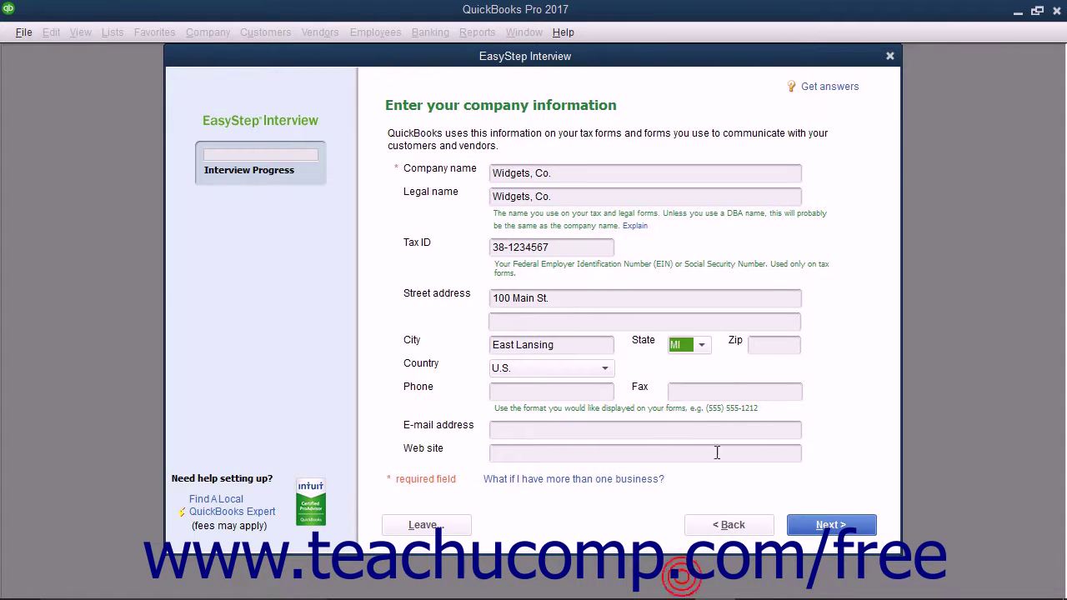
click(759, 345)
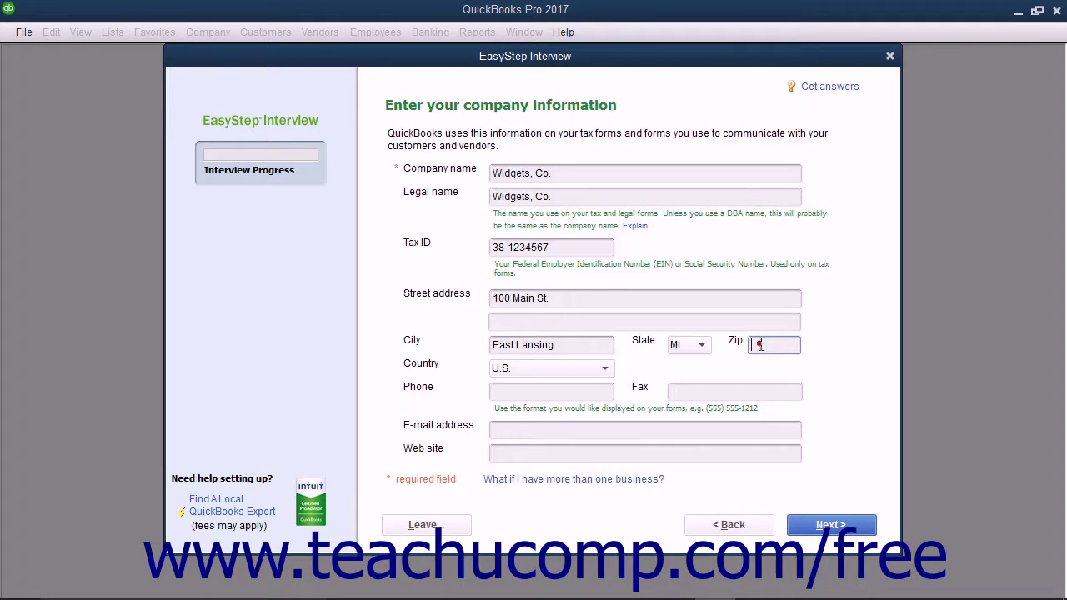
text(48823)
- Enter the company's phone, fax, e-mail and web site addresses
click(564, 393)
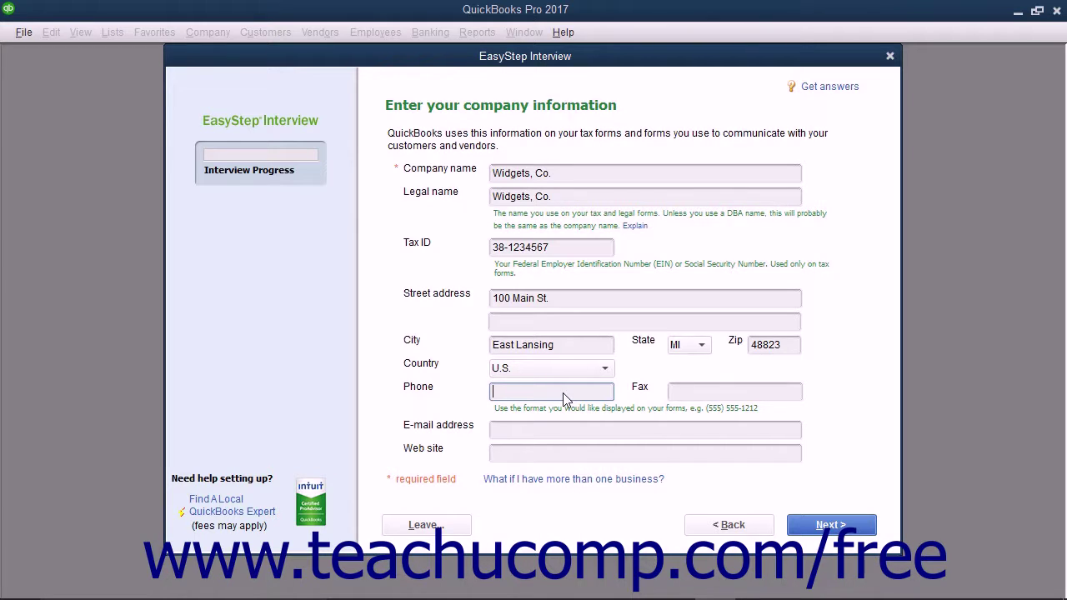
text(1-888-111-2222)
key(Tab)
text(1-888-222-3333)
key(Tab)
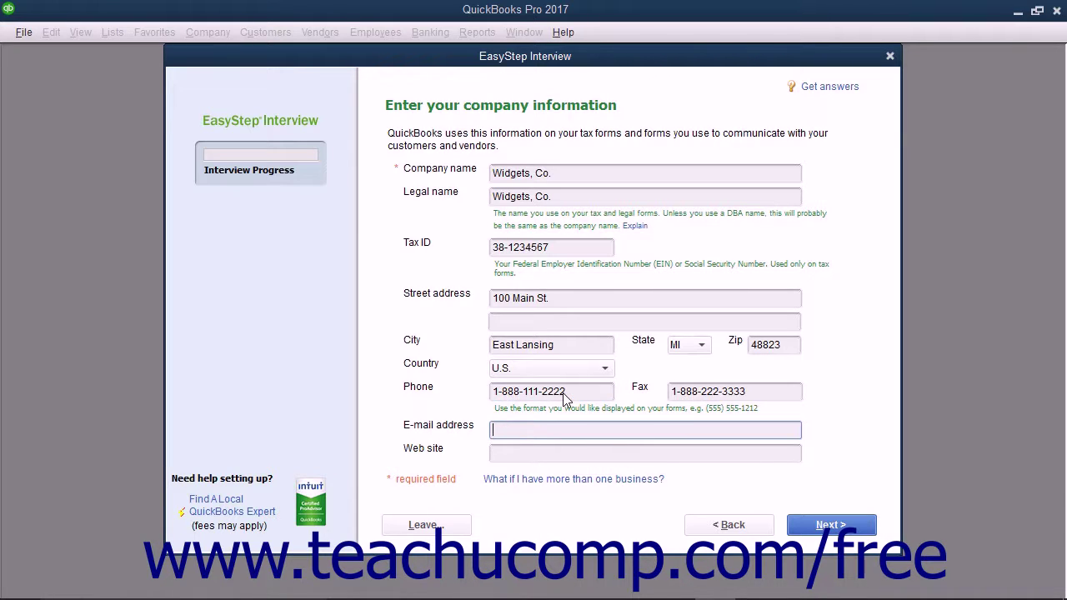
key(Tab)
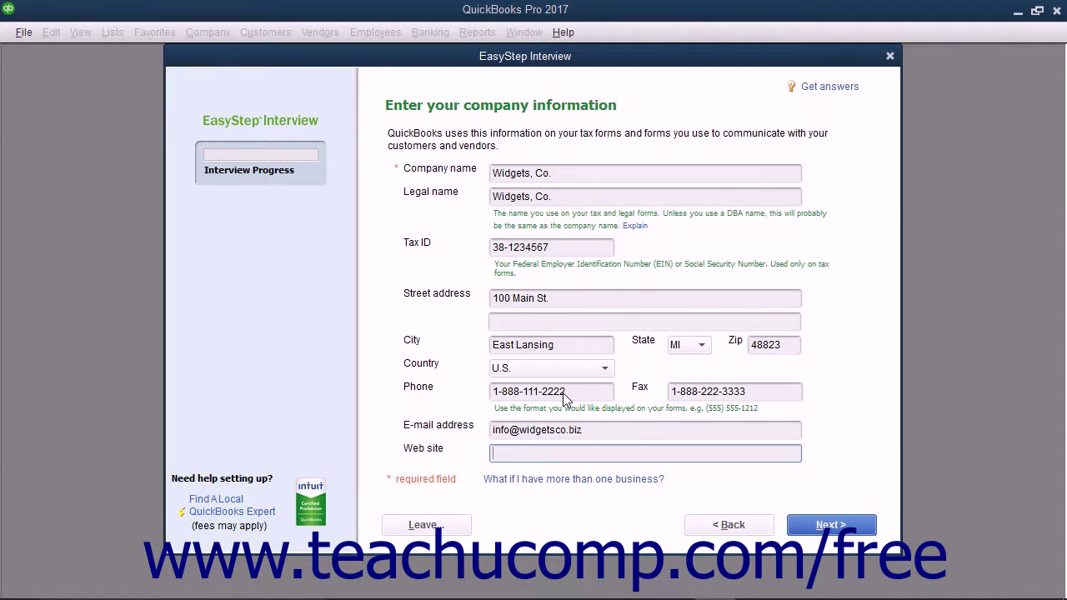
text(http://www.widgetsco.biz)
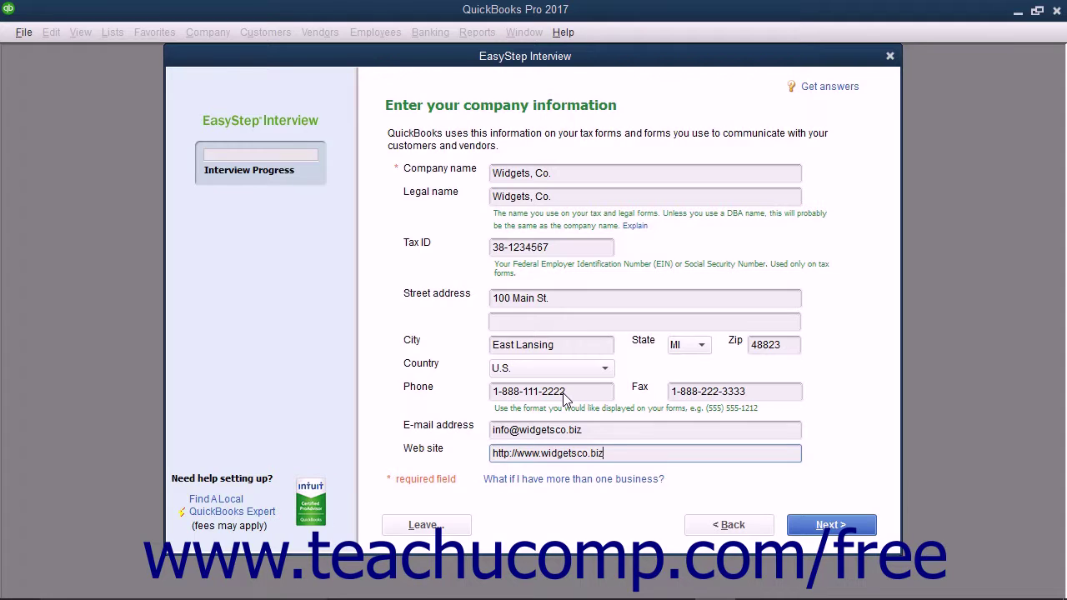
click(807, 535)
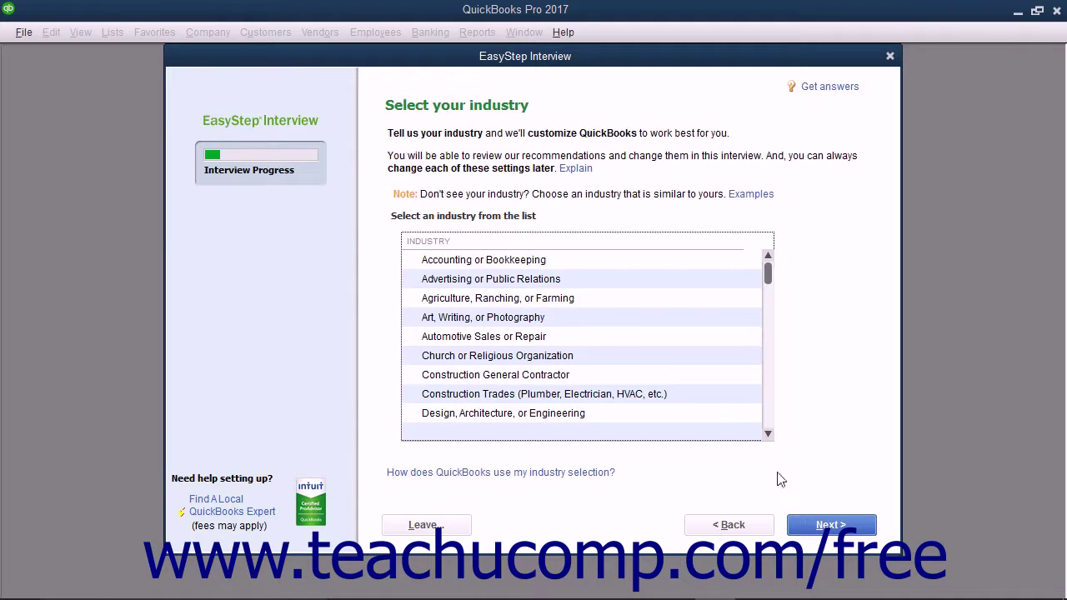
- Select General Product-based Business in the industry list and move on
click(638, 373)
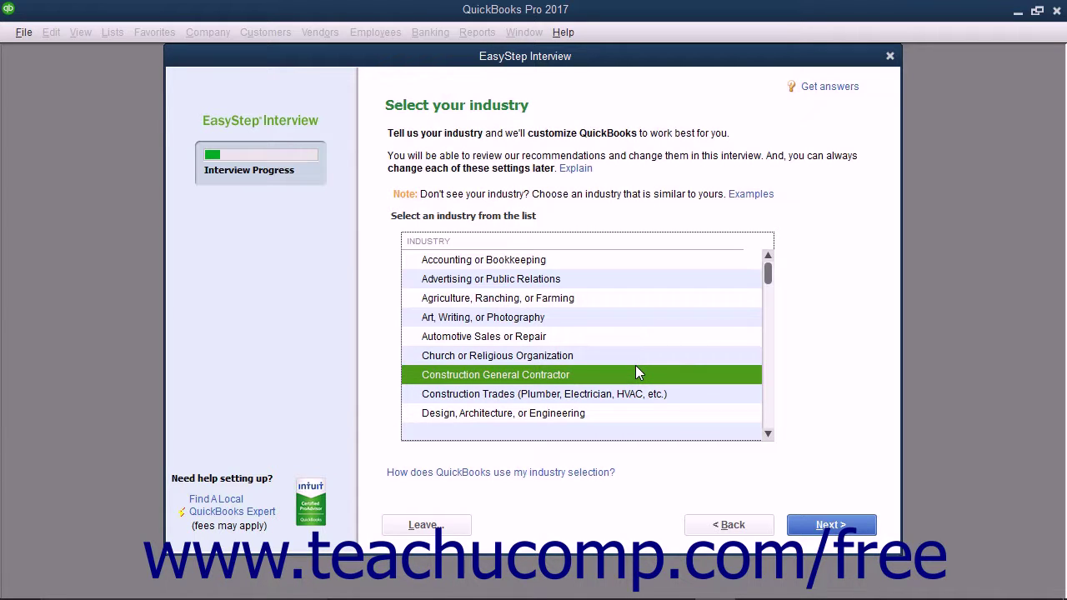
scroll(638, 372, down, 4)
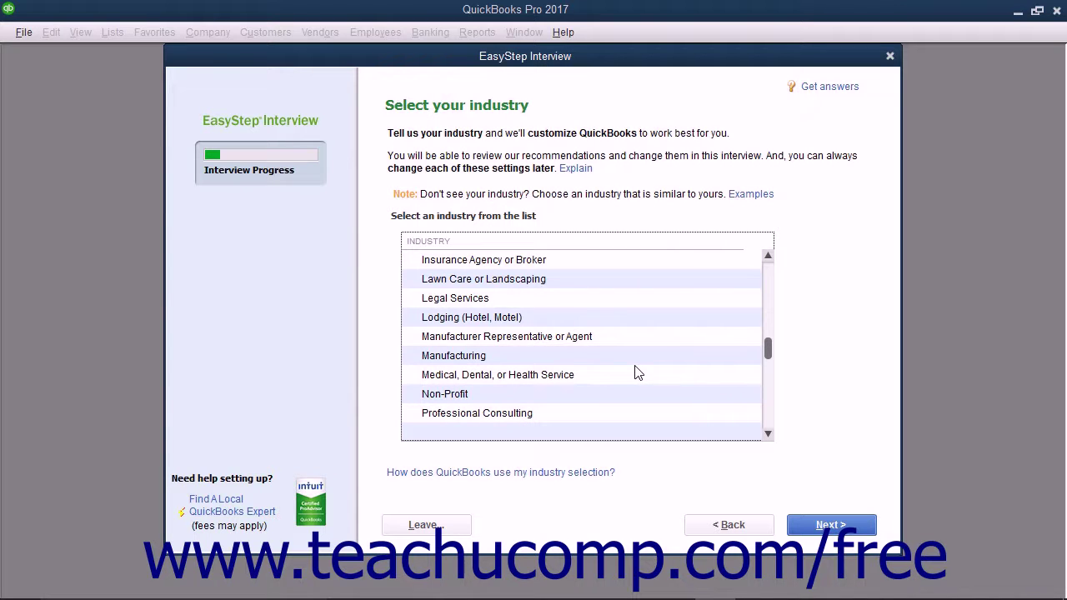
scroll(638, 372, down, 4)
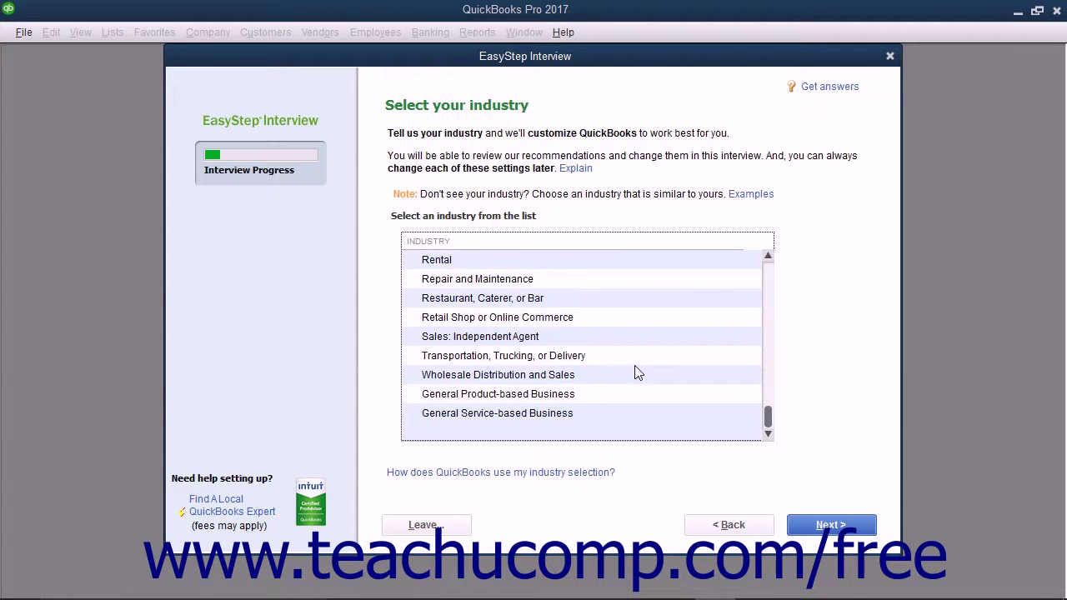
click(594, 394)
click(594, 413)
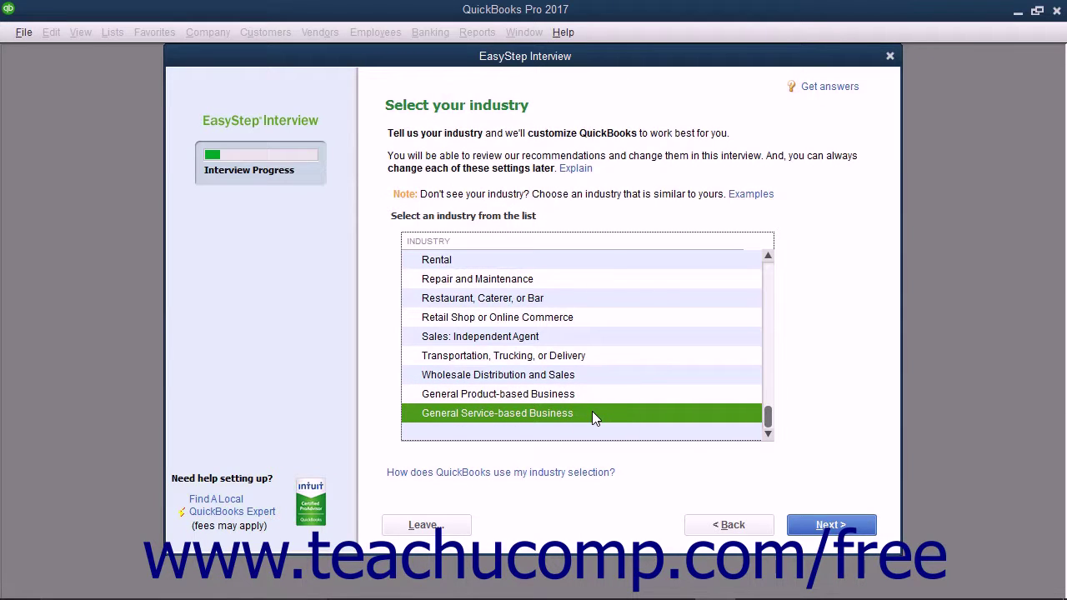
click(594, 395)
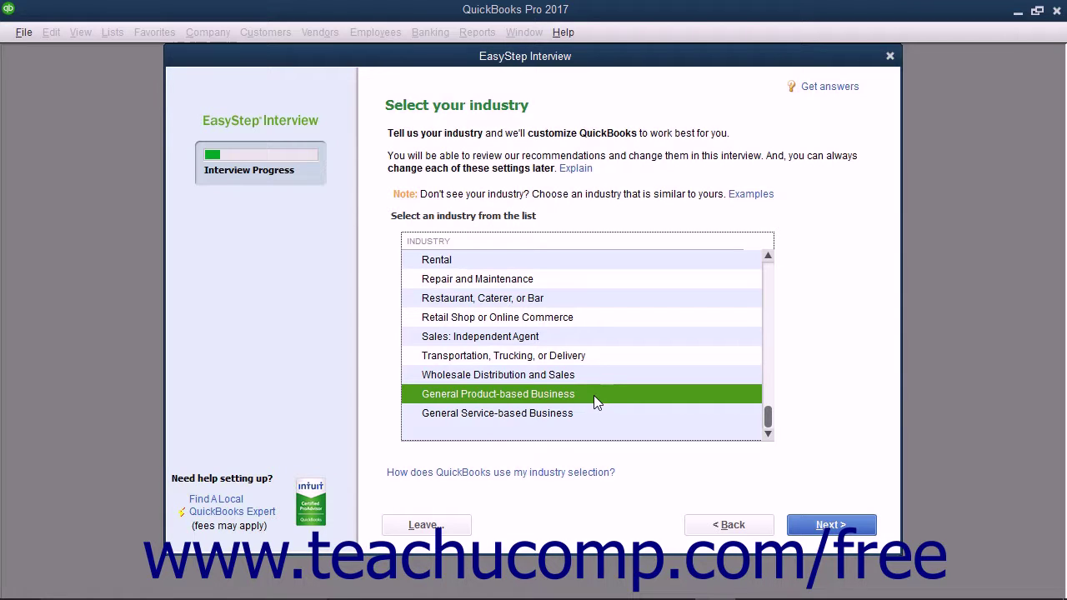
click(818, 531)
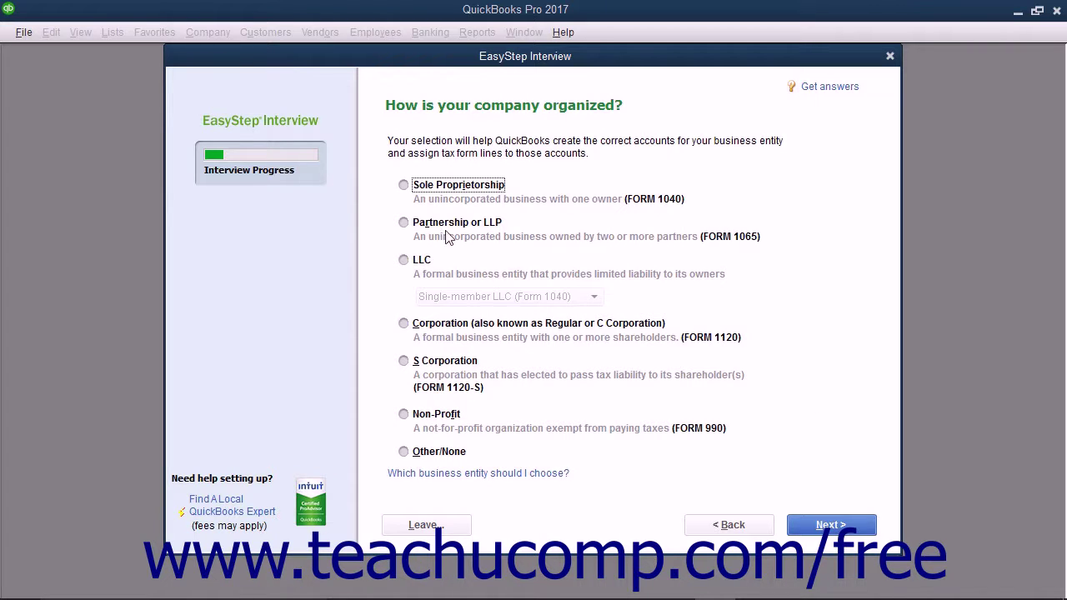
- Make the business a Sole Proprietorship and keep January as the fiscal year's first month
click(403, 185)
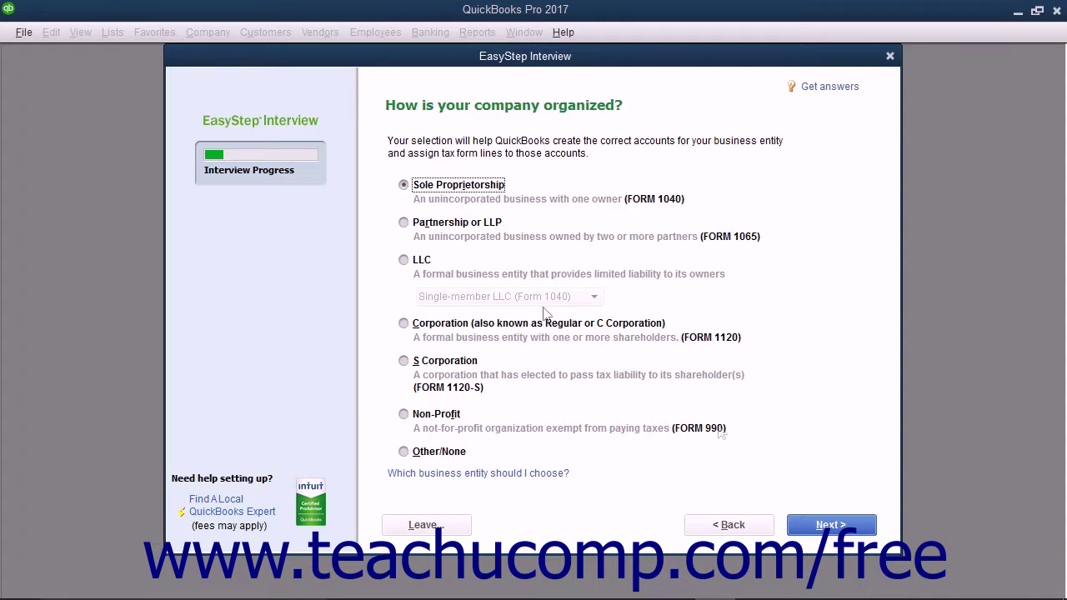
click(832, 525)
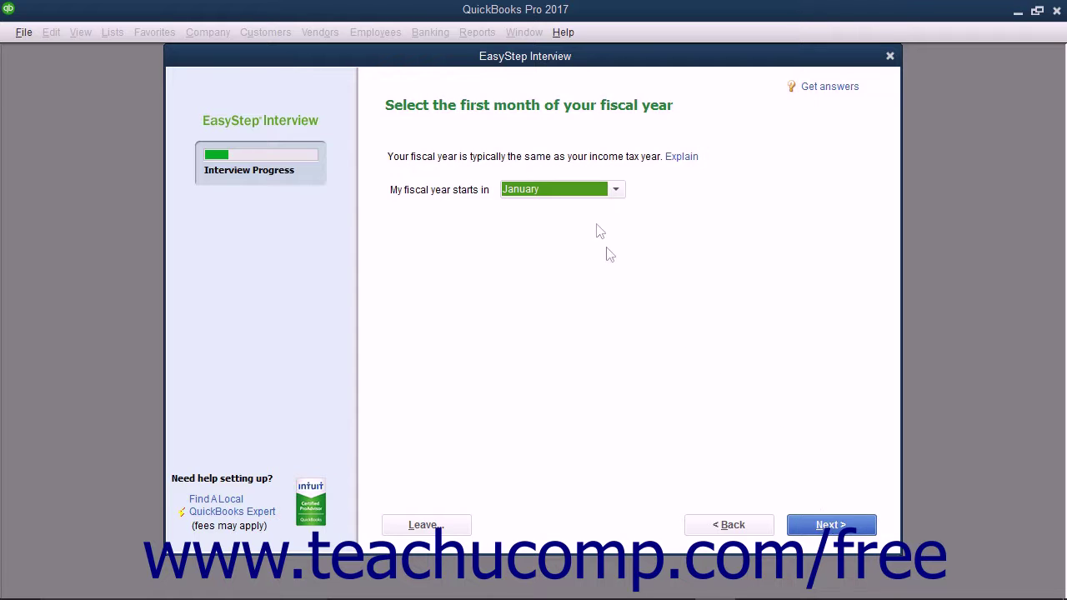
click(615, 190)
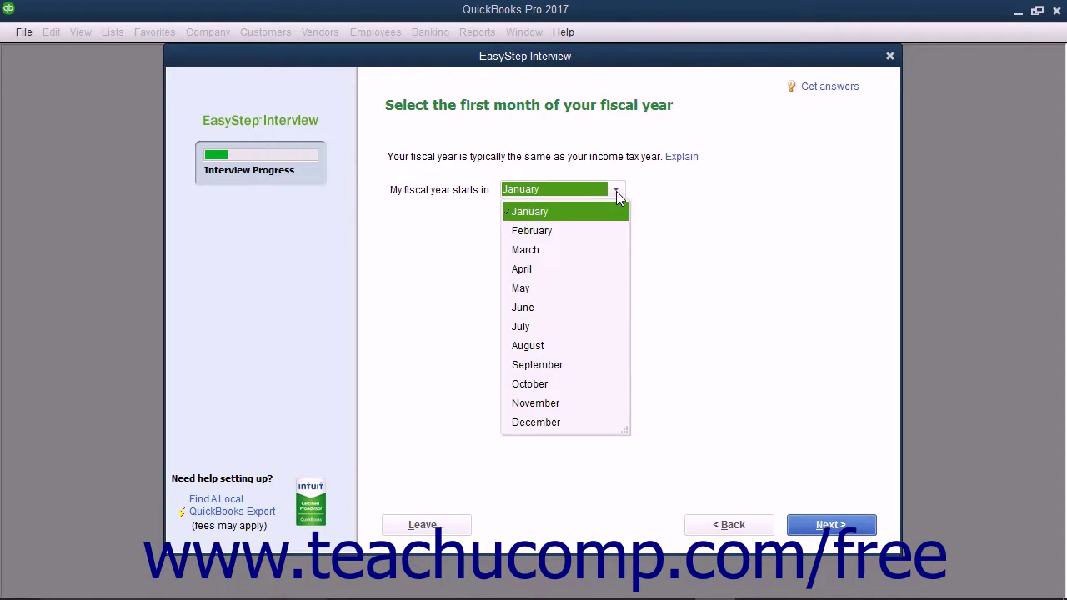
click(642, 199)
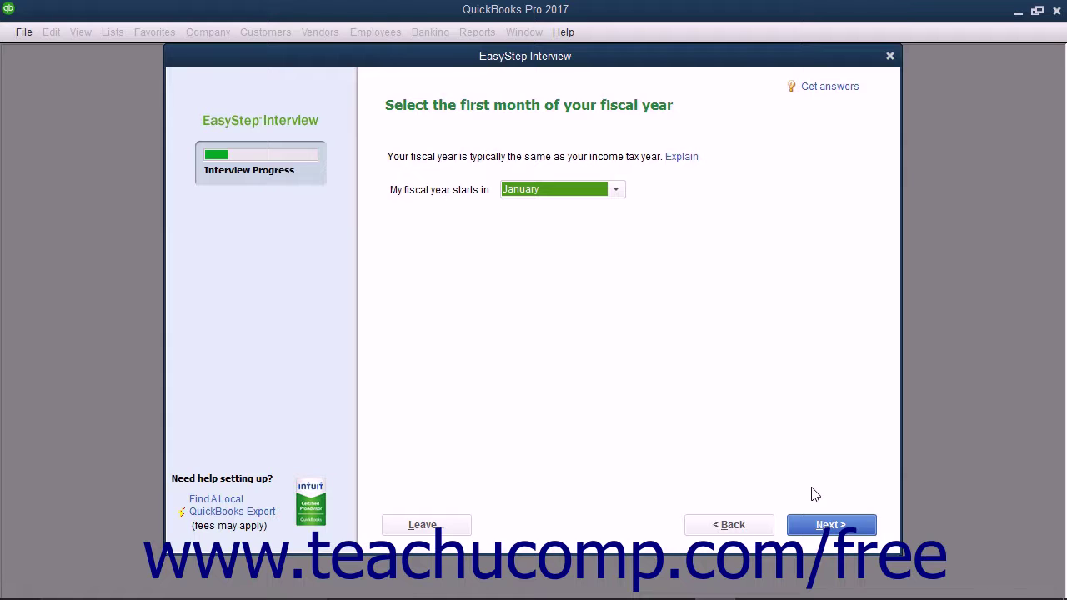
click(840, 525)
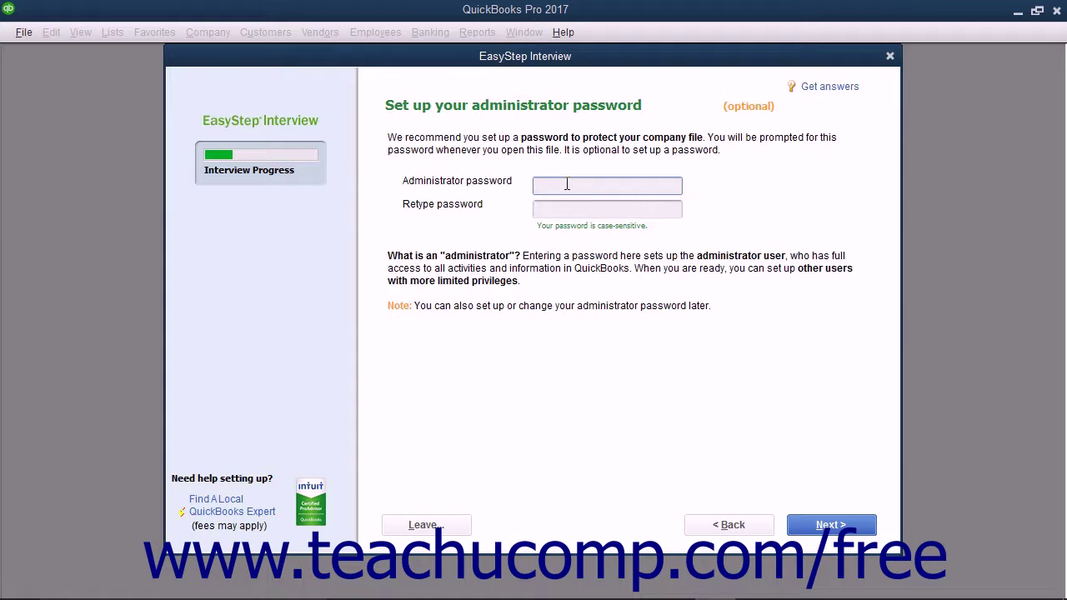
- Enter the administrator password and retype it to confirm
text(*******)
key(Tab)
text(*******)
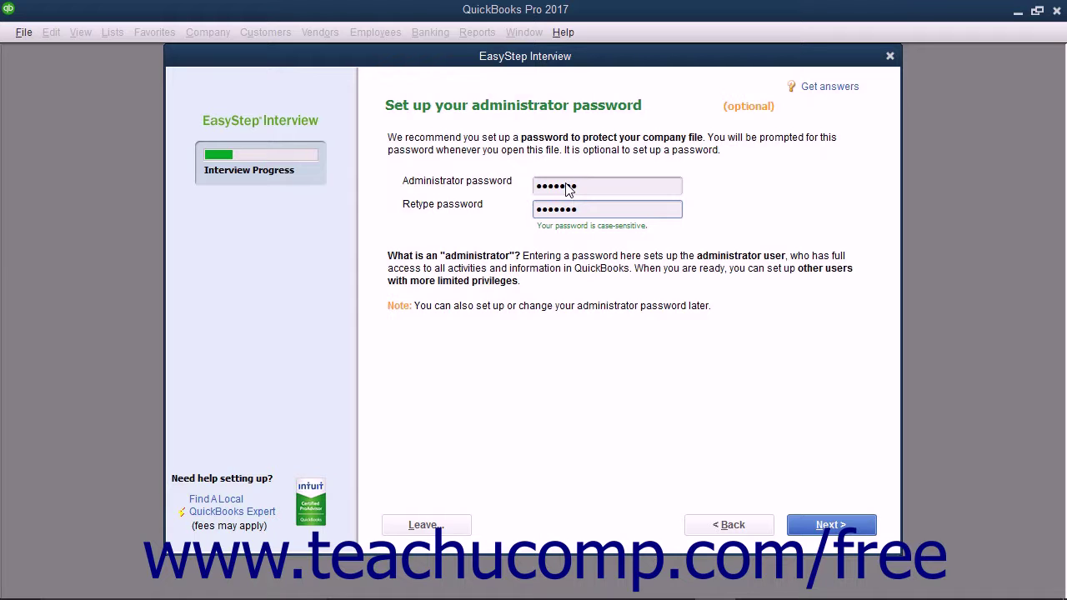
click(863, 530)
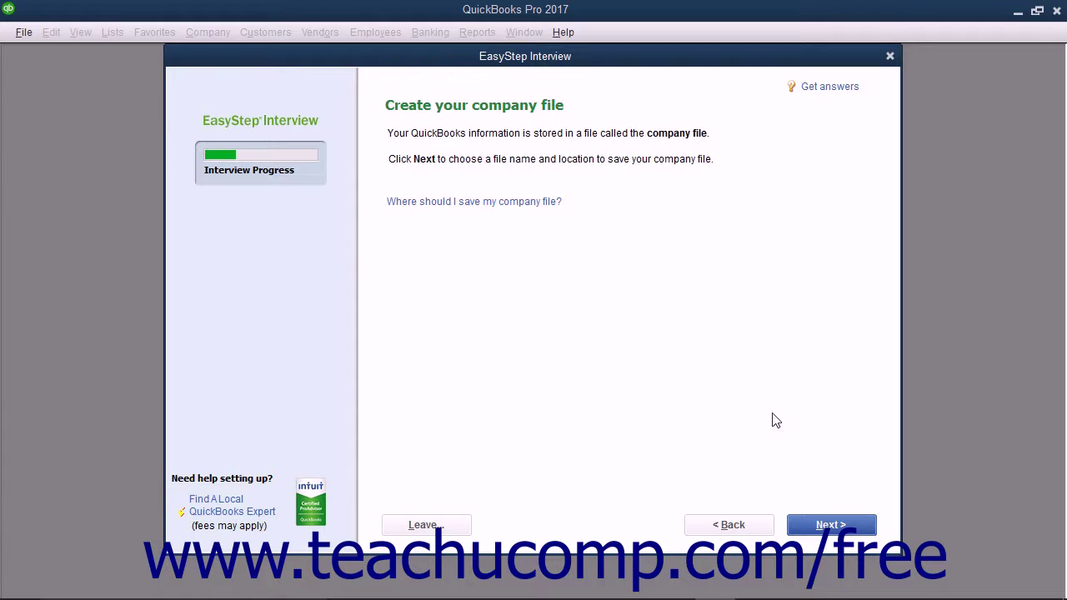
- Save the new company file under the name 'Widgets, Co.' in Company Files
click(820, 529)
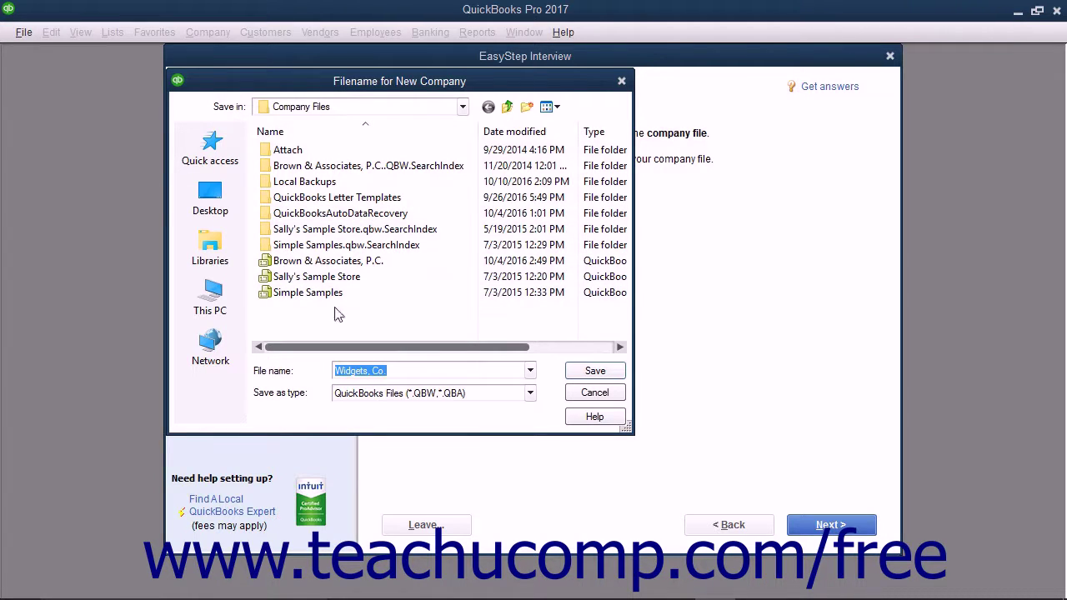
click(437, 370)
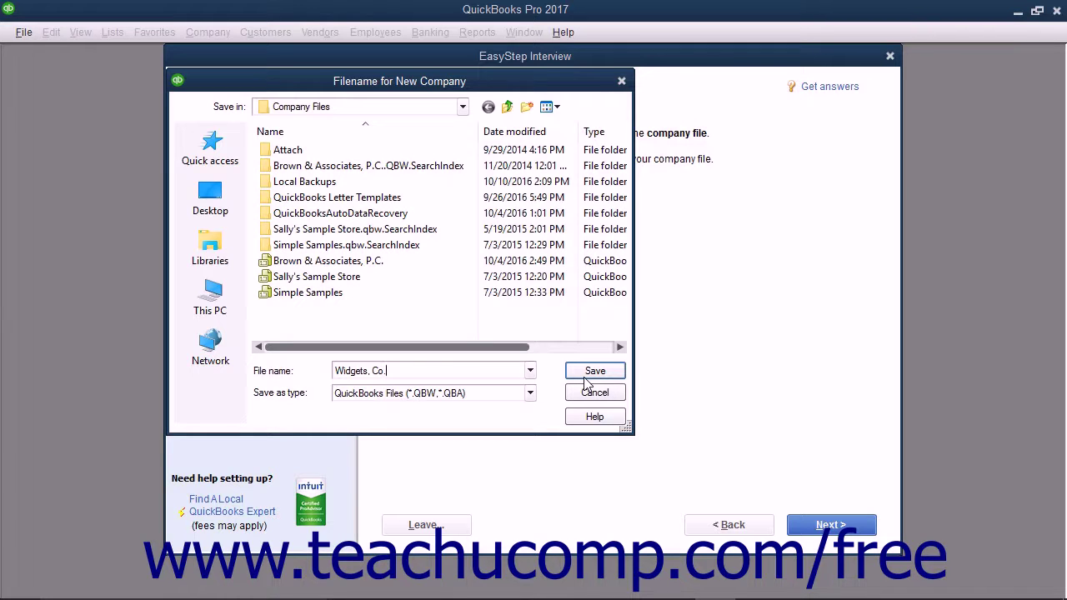
click(587, 377)
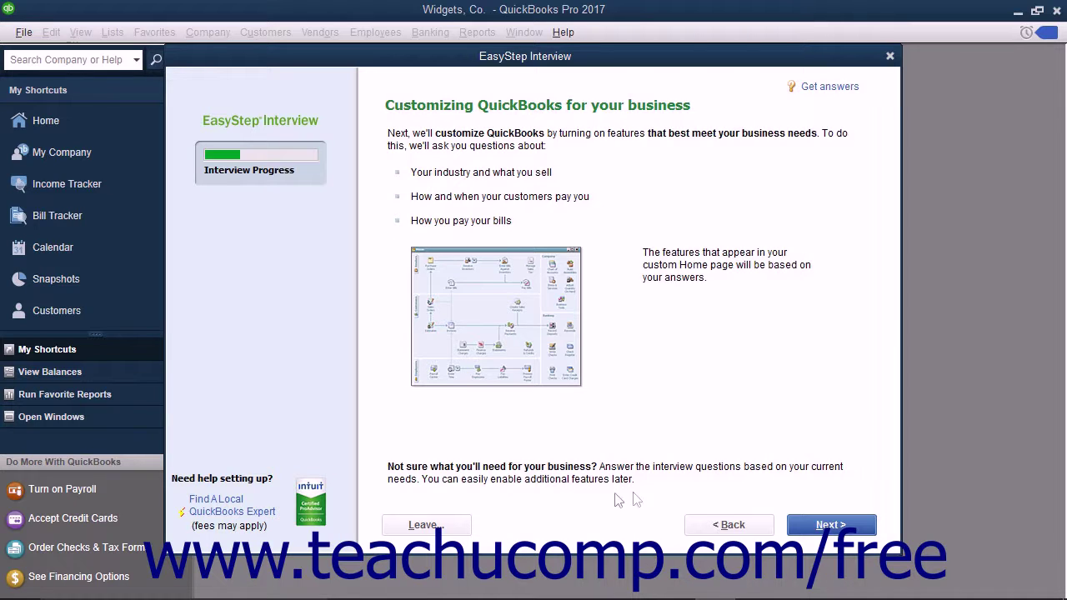
- Say the company sells services and products, keeping sales tax, estimates and billing statements
click(823, 526)
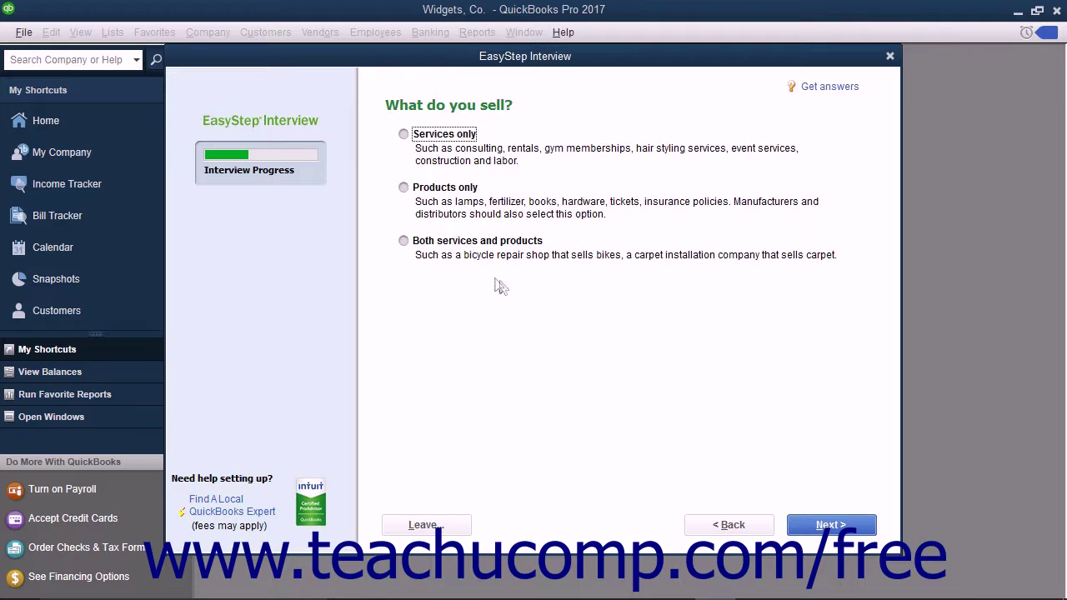
click(435, 241)
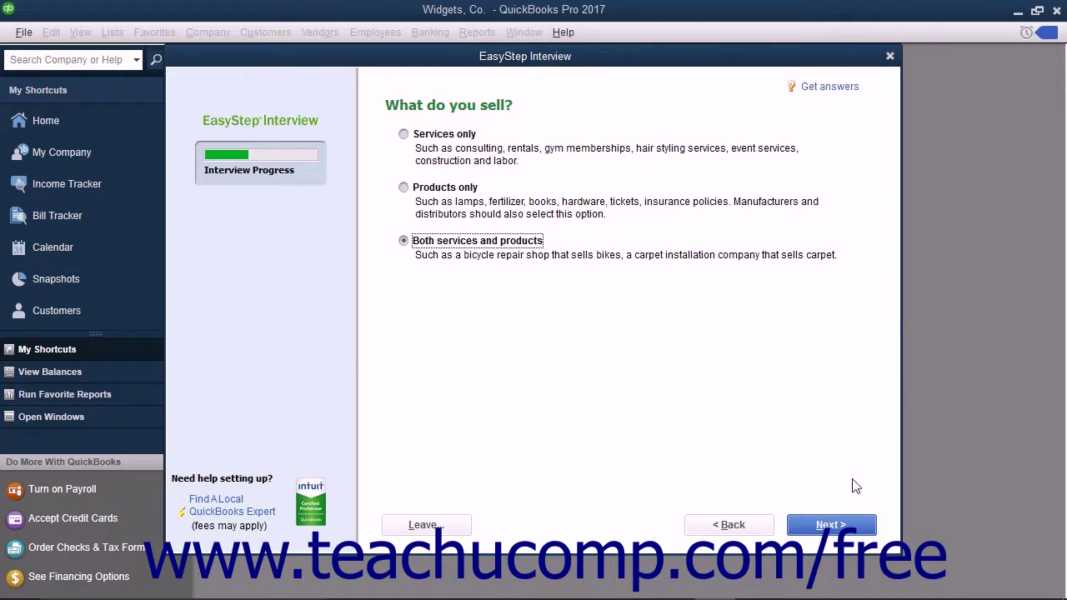
click(852, 525)
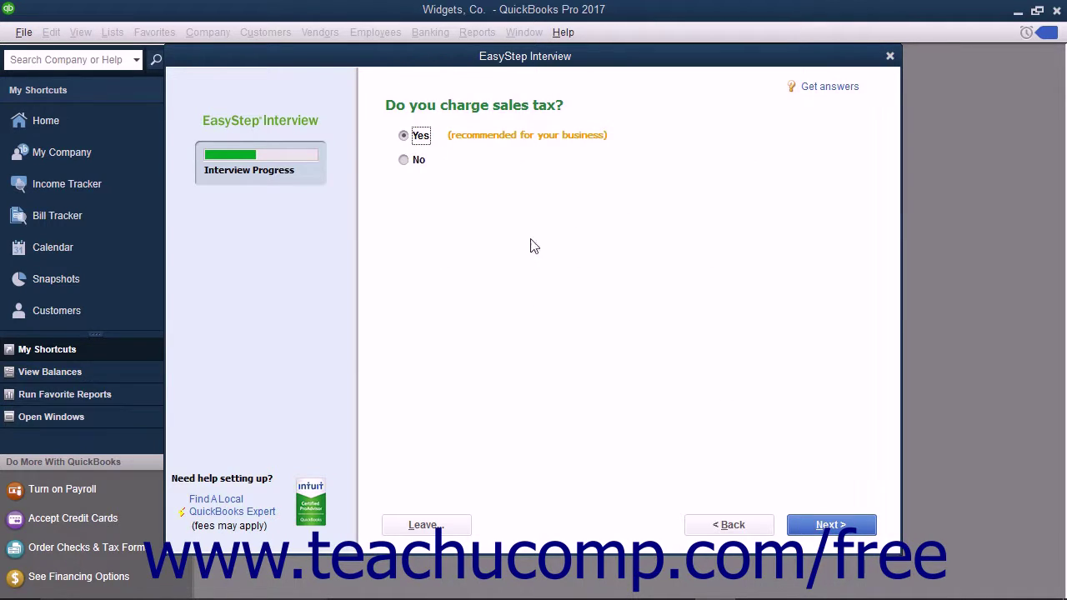
click(831, 525)
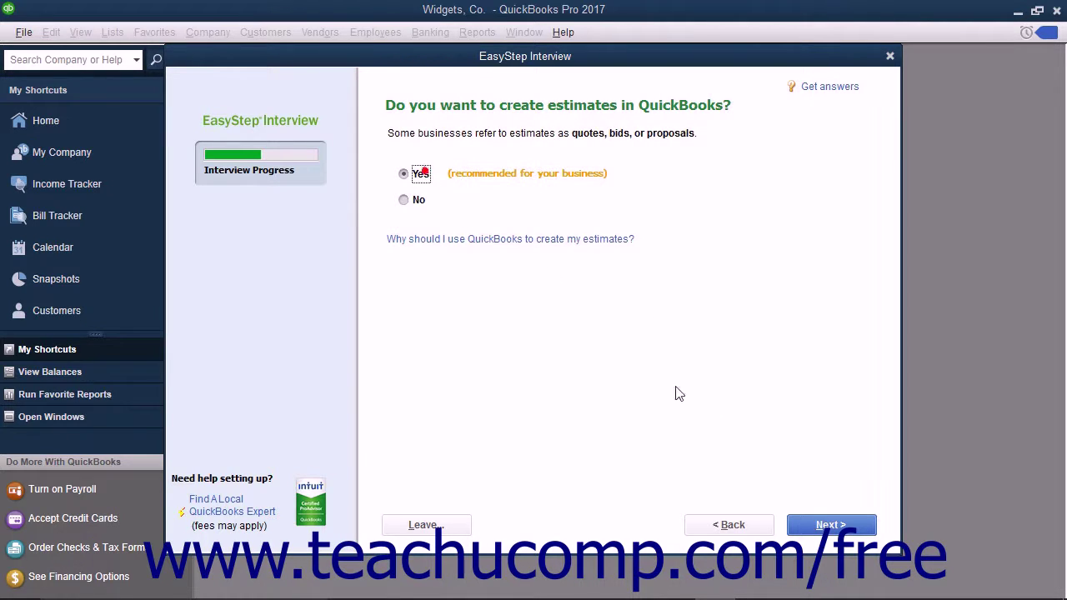
click(815, 527)
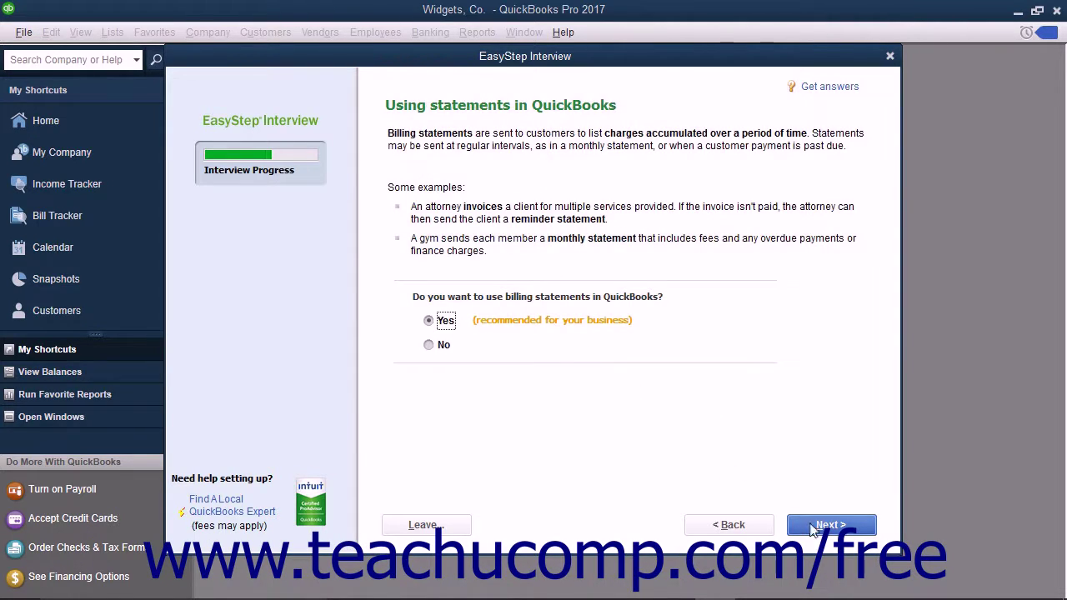
click(815, 526)
- Turn on progress invoicing, inventory tracking and time tracking
click(429, 298)
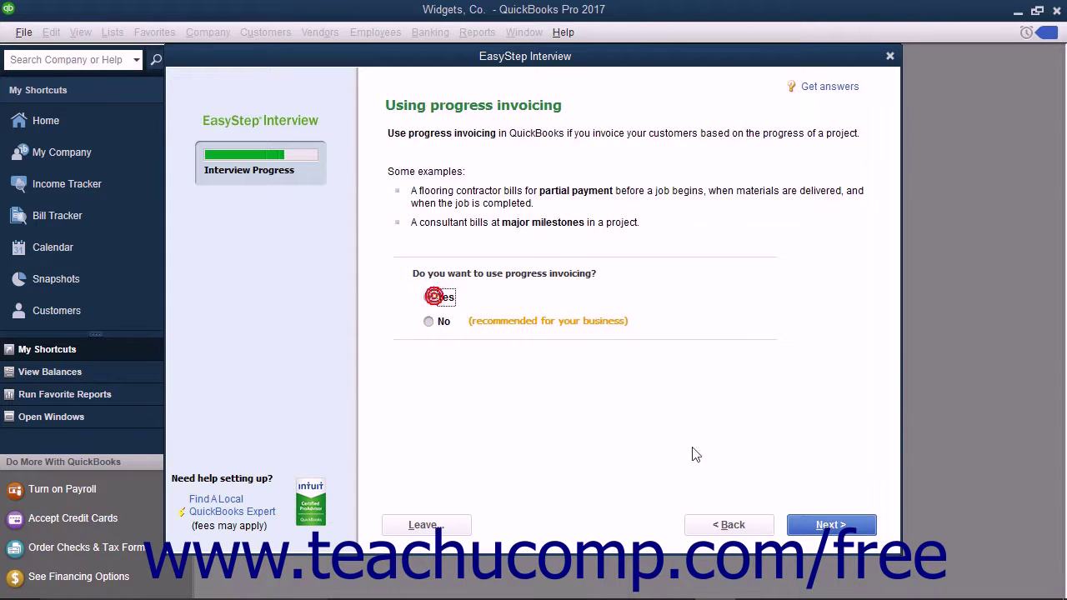
click(817, 527)
click(821, 529)
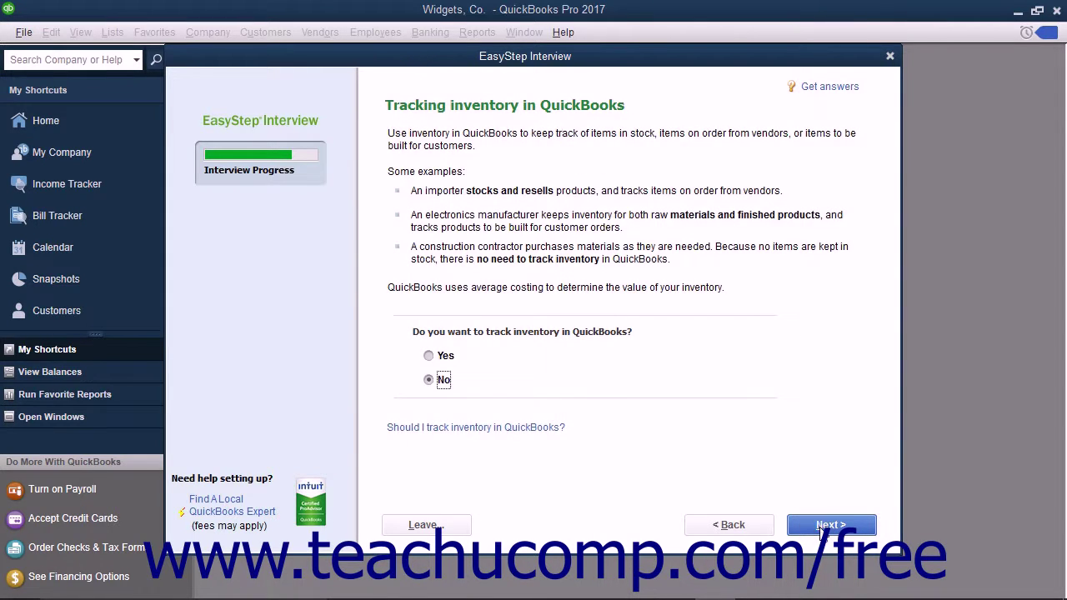
click(439, 355)
click(818, 527)
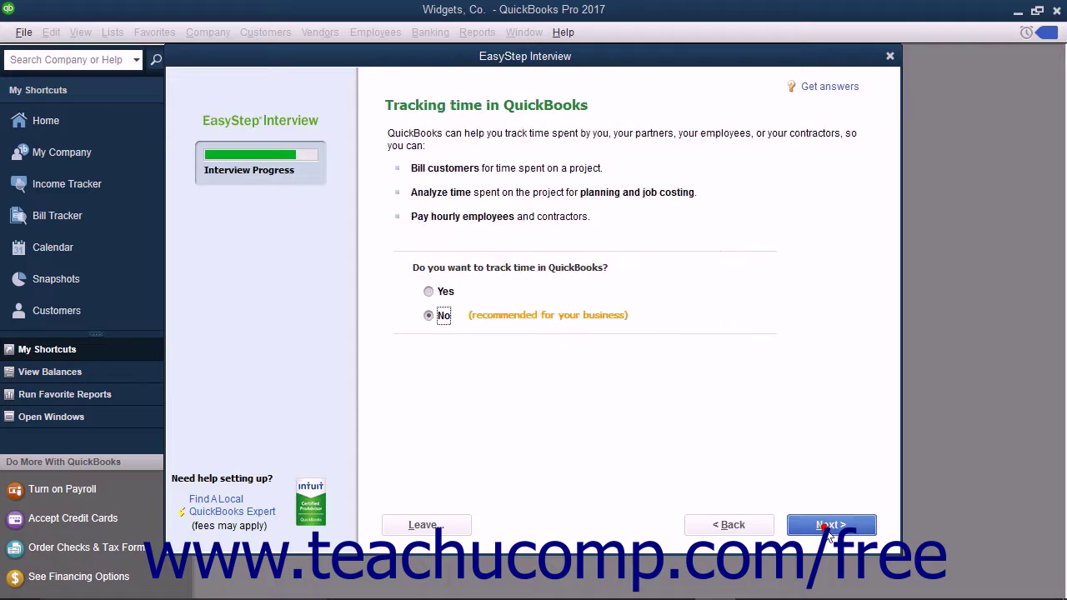
click(446, 294)
click(829, 524)
- Indicate W-2 employees and 1099 contractors, and start tracking from the fiscal year beginning
click(401, 135)
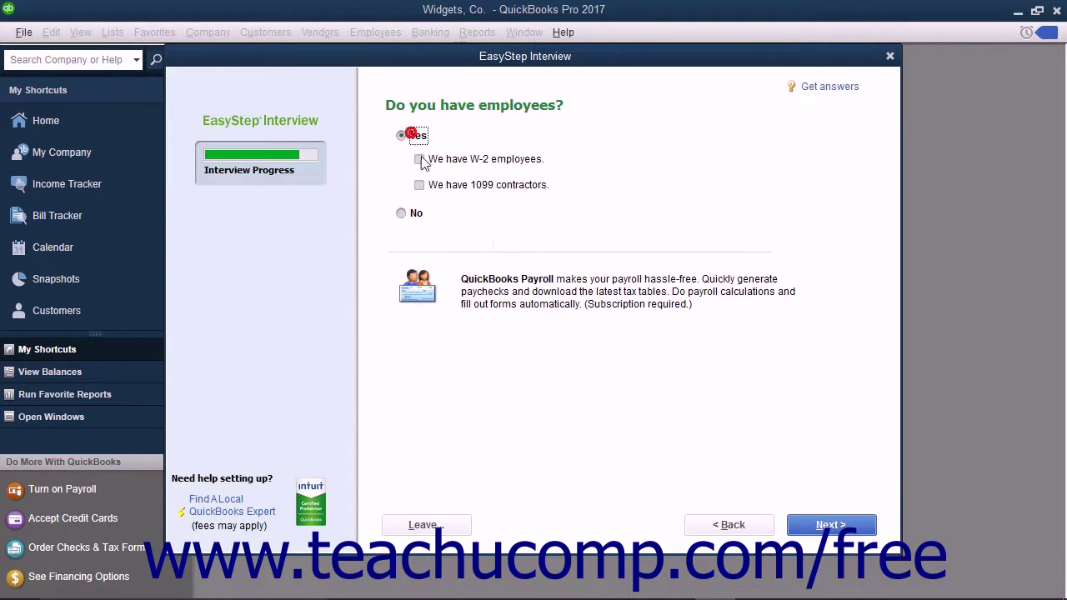
click(420, 158)
click(421, 183)
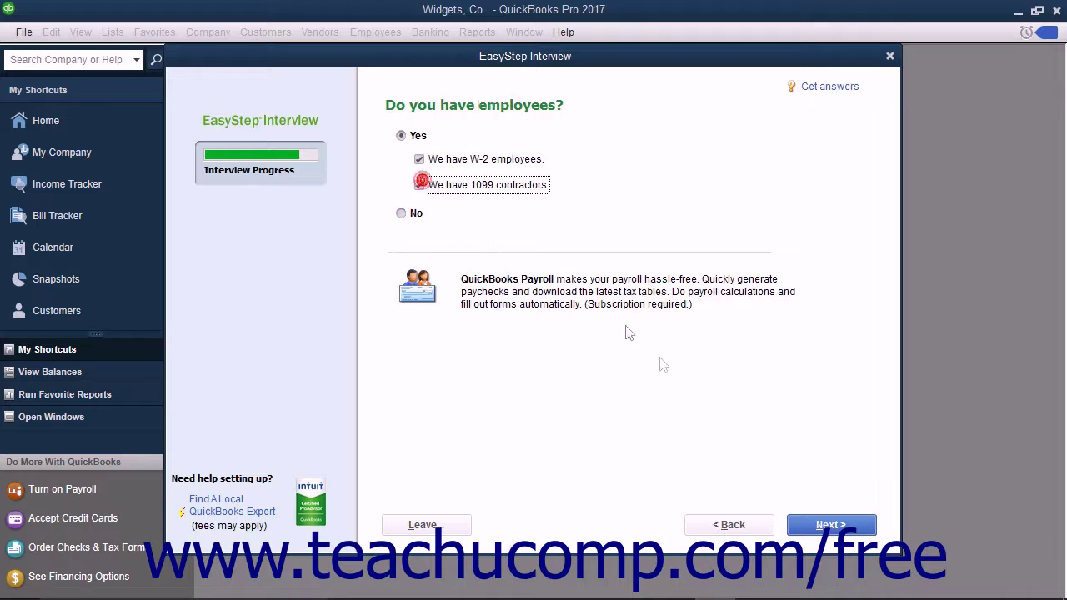
click(818, 526)
click(820, 525)
click(401, 164)
click(813, 525)
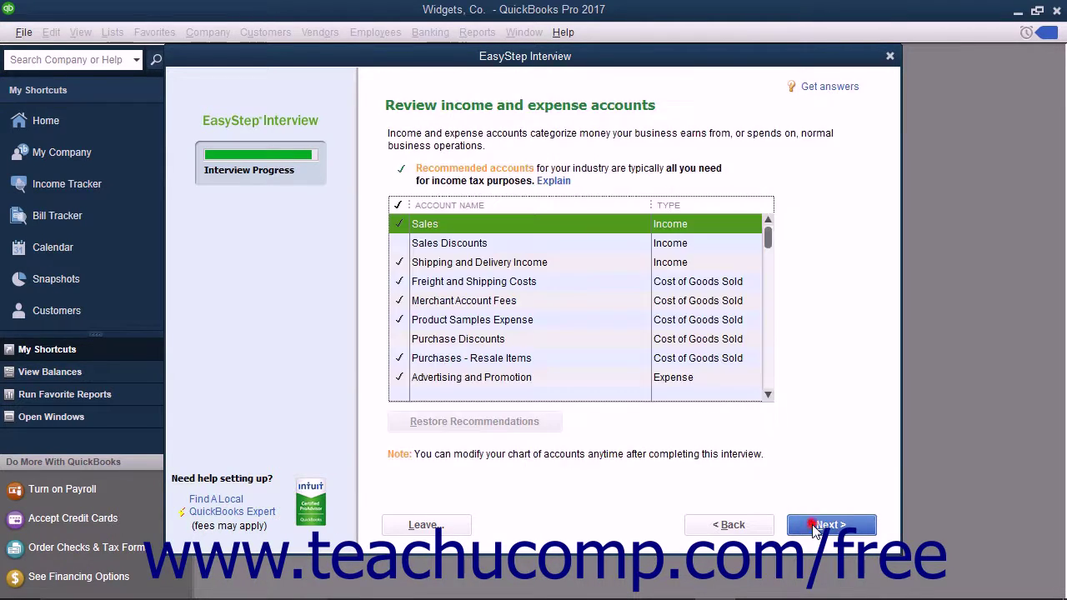
- Add the Sales Discounts and Purchase Discounts accounts and complete the interview
click(413, 246)
click(399, 223)
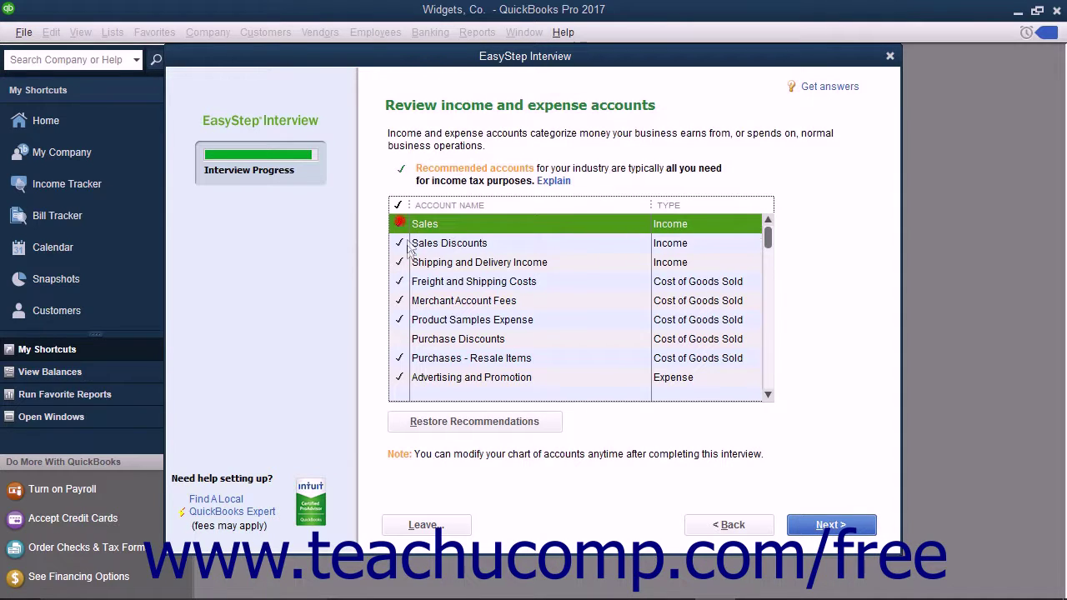
click(400, 338)
click(816, 525)
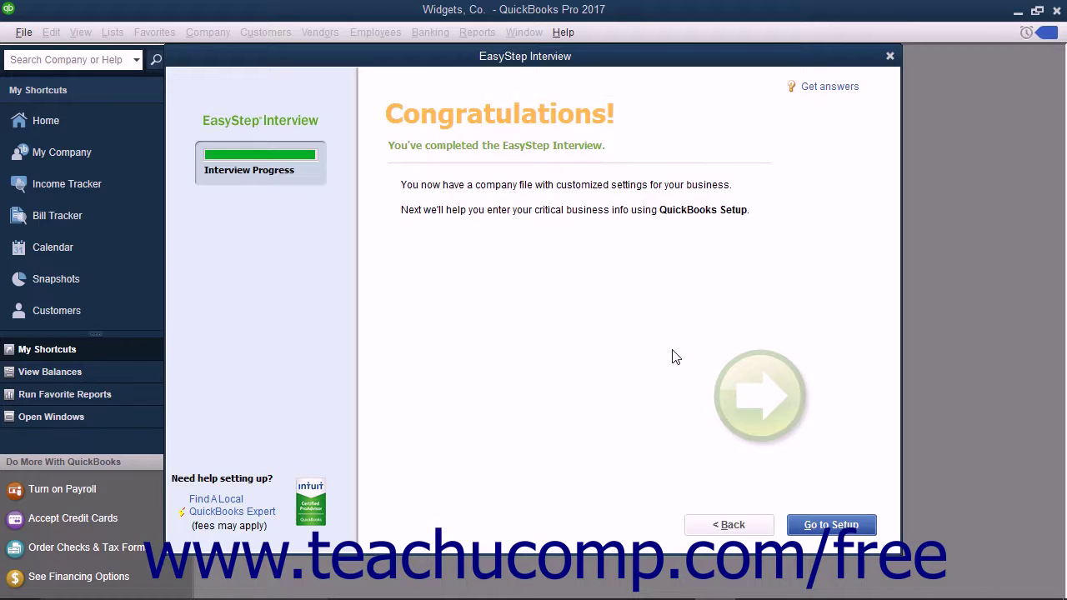
- Go to QuickBooks Setup and choose Start Working without adding any details
click(831, 526)
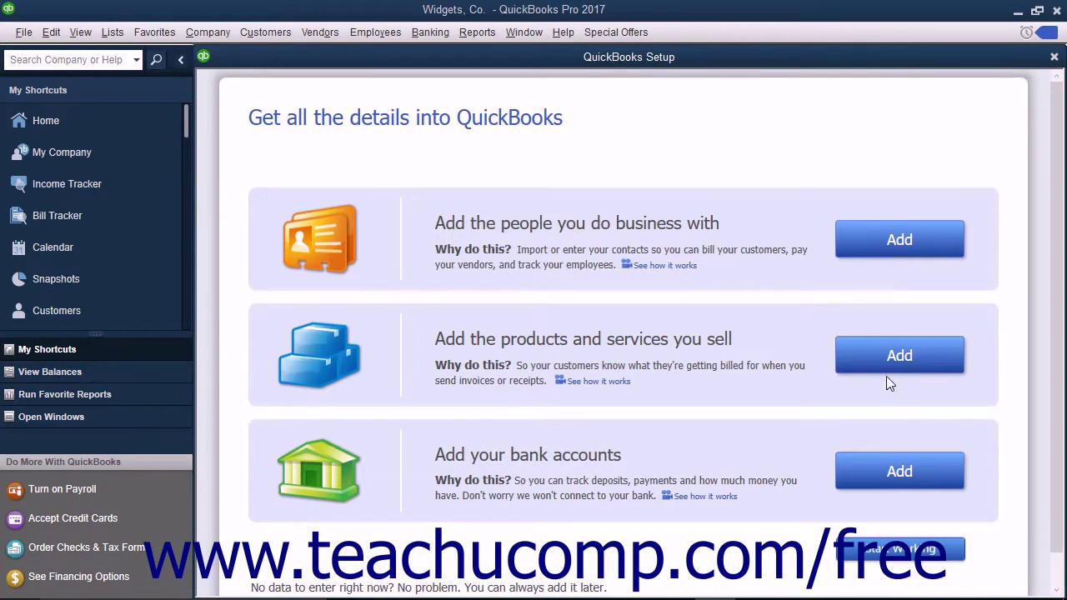
click(895, 554)
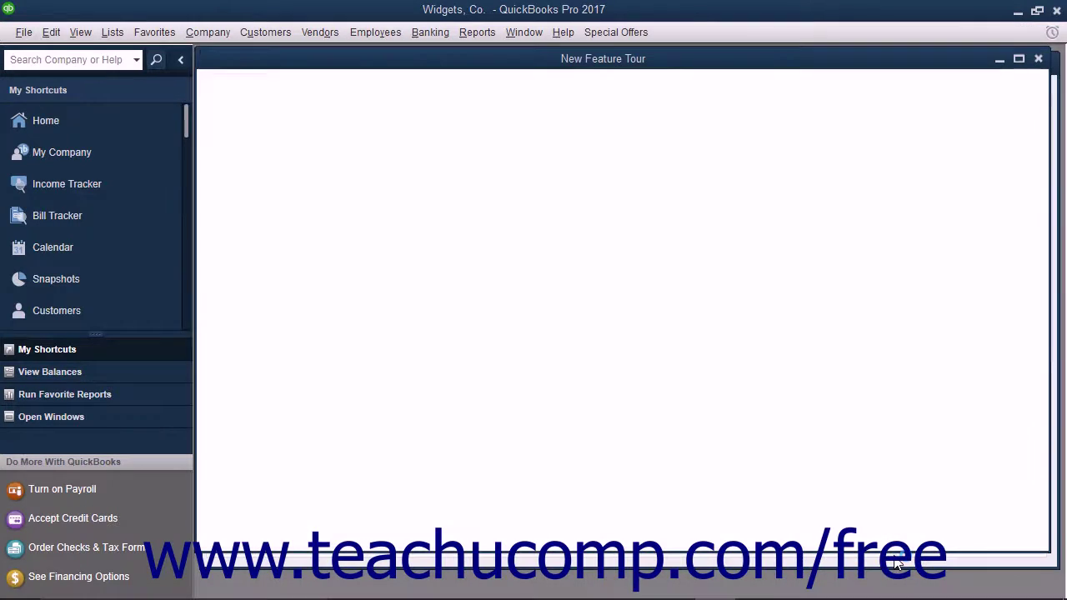